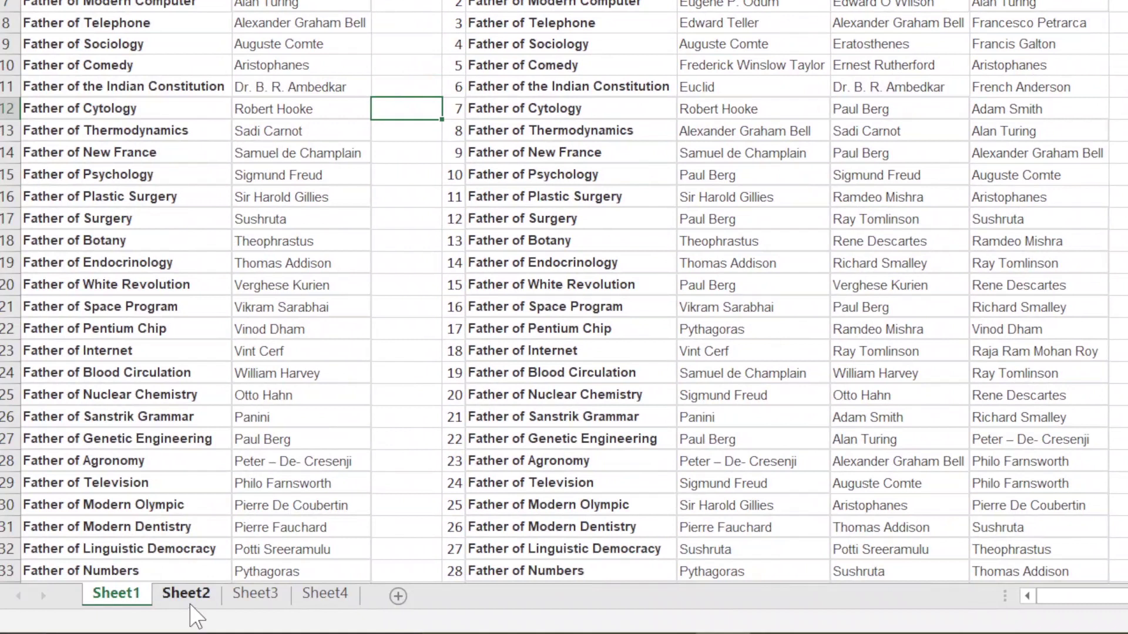
Switch to Sheet2, the fathers quiz with three answer options per question.
click(187, 593)
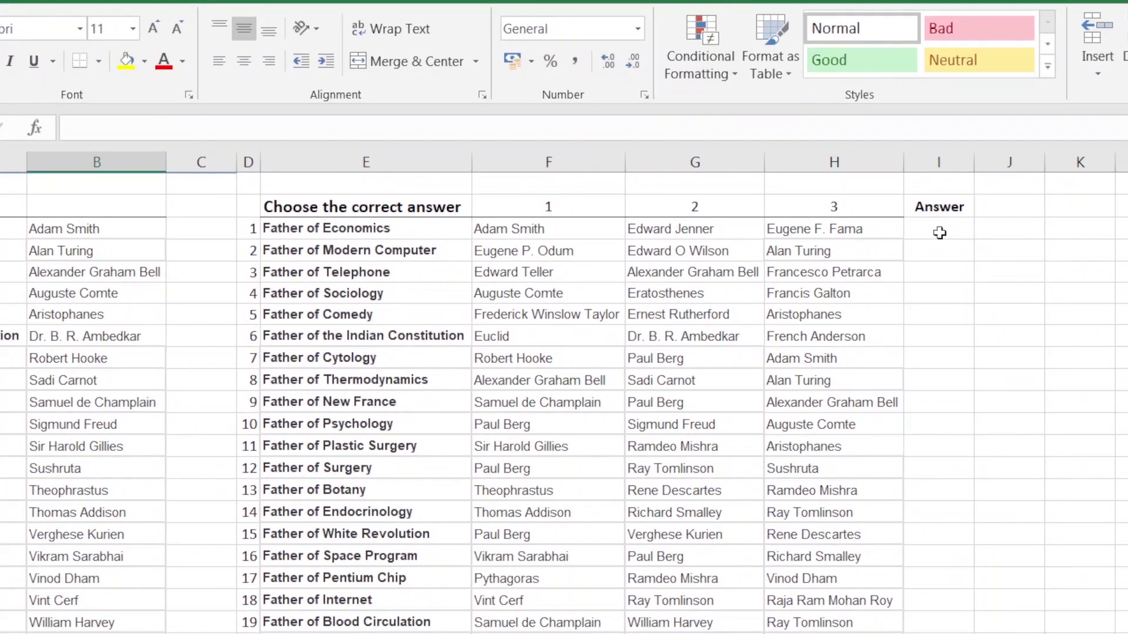
Select cell I6, the Answer cell for Father of Economics.
click(939, 233)
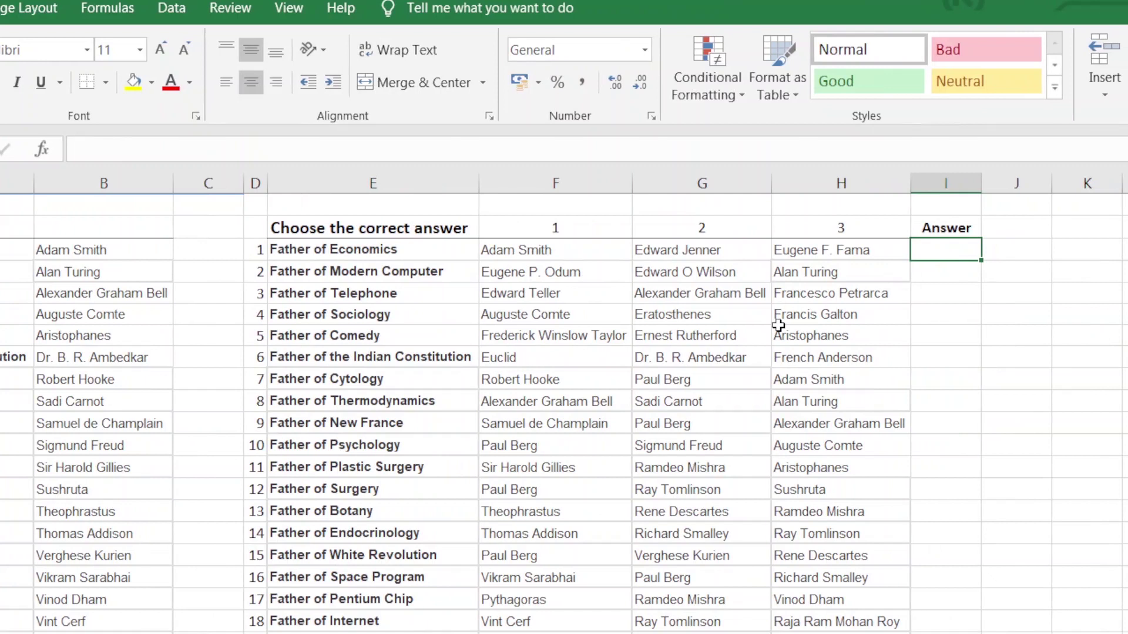
Enter =MATCH(B6,F6:H6,0) in I6, returning 1 for Adam Smith.
text(=)
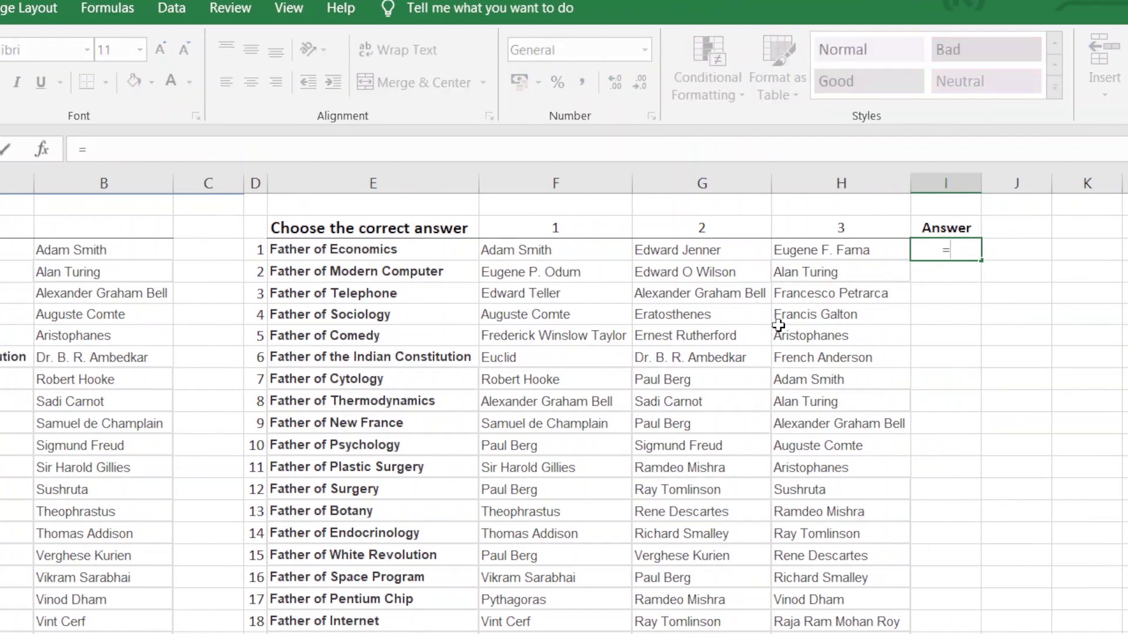
text(ma)
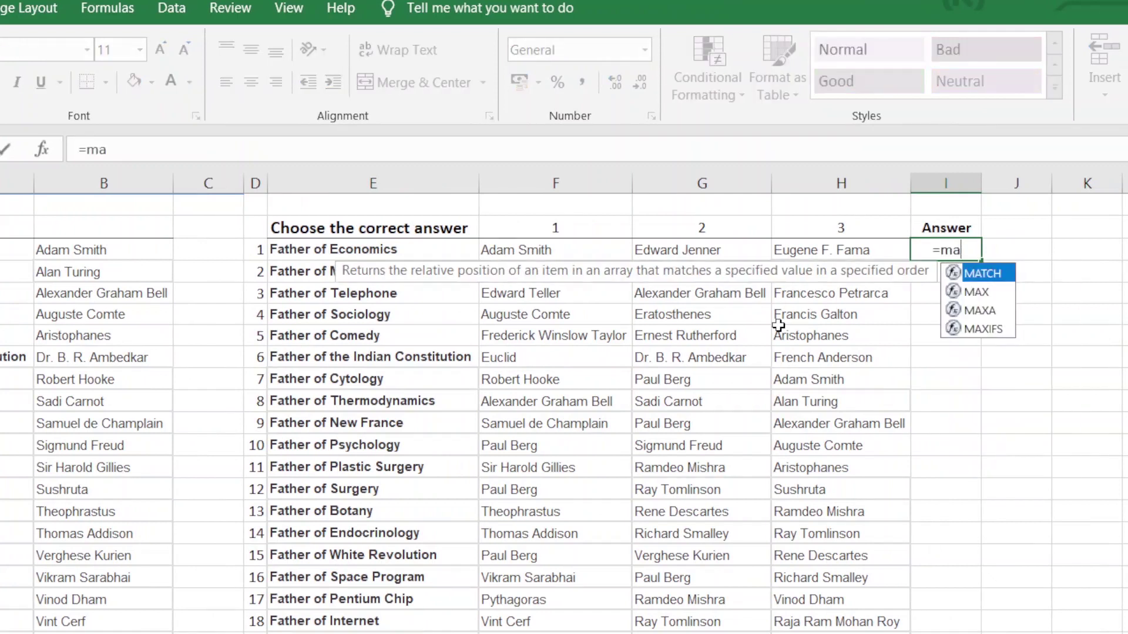
text(t)
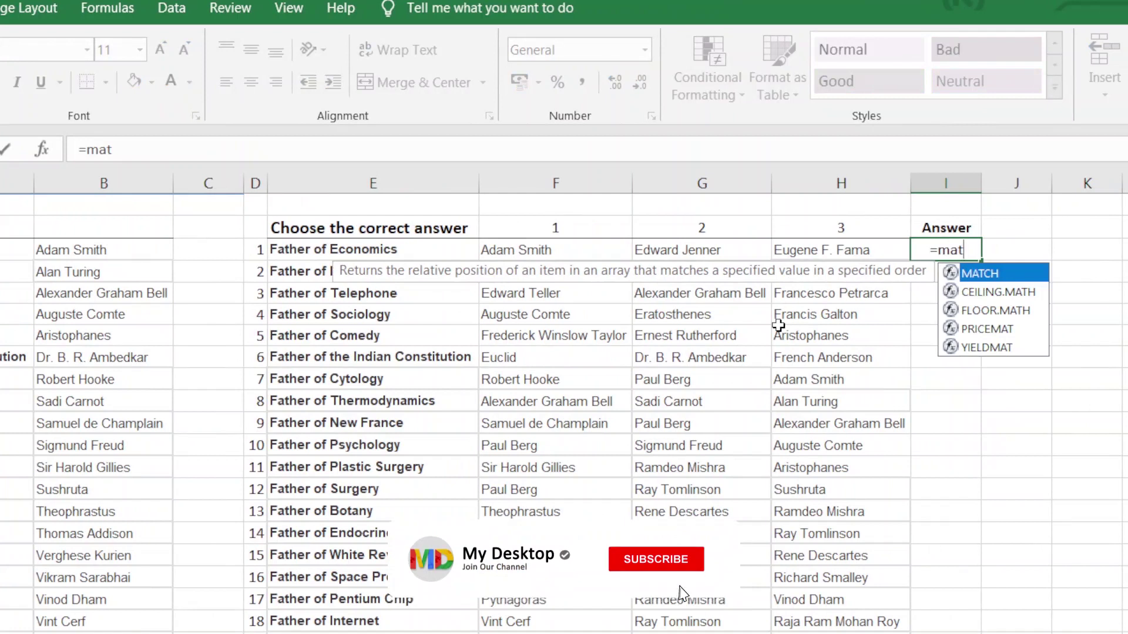
key(Tab)
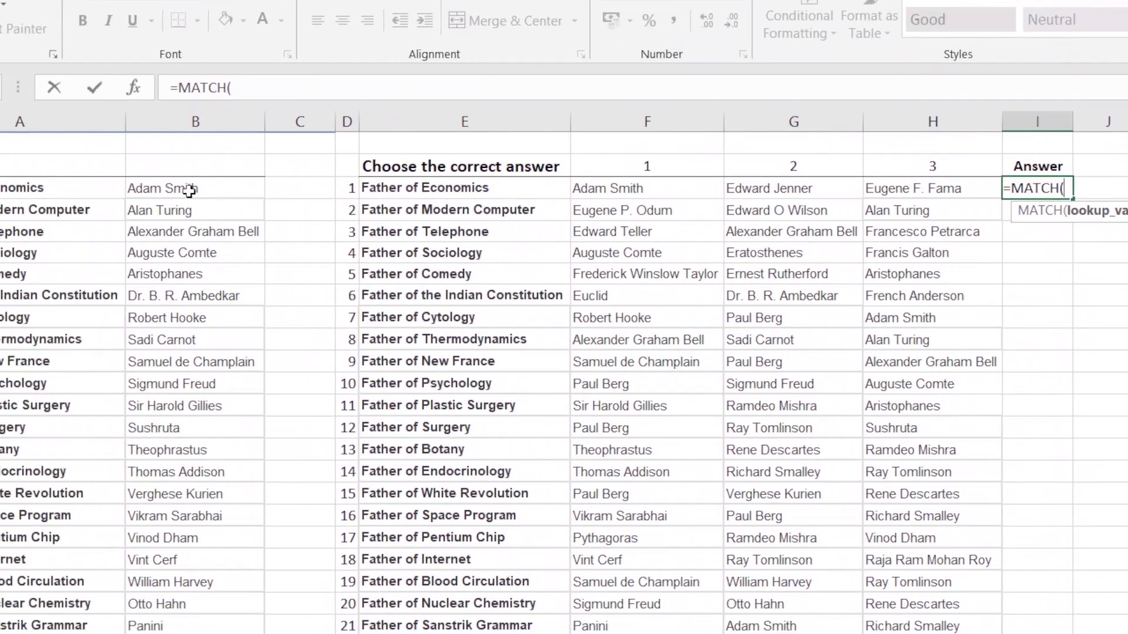
click(189, 189)
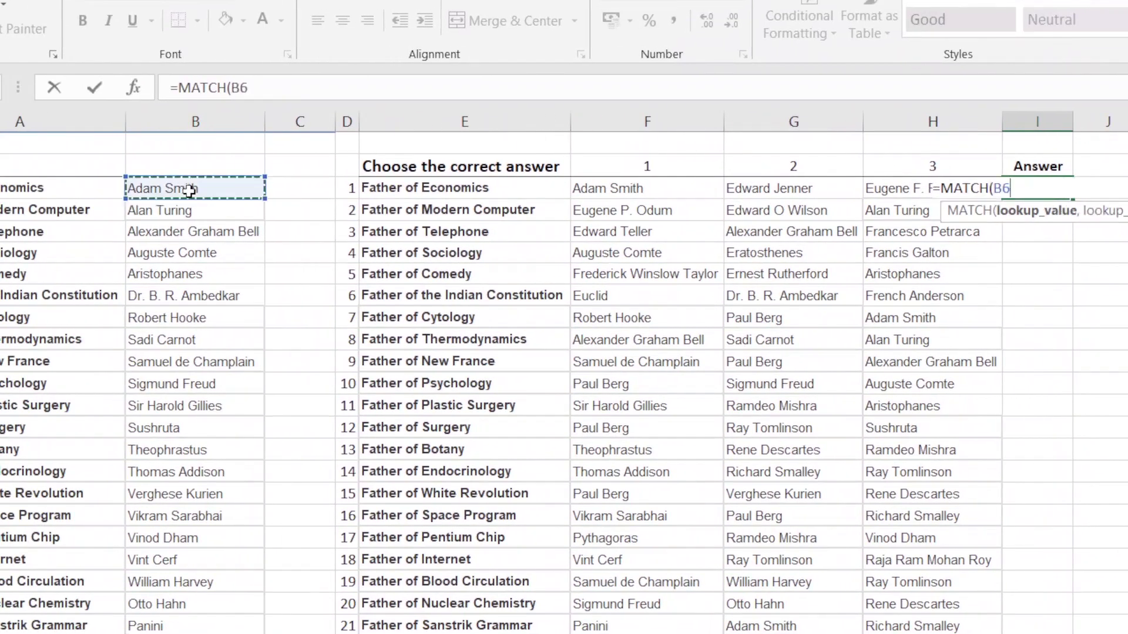
text(,)
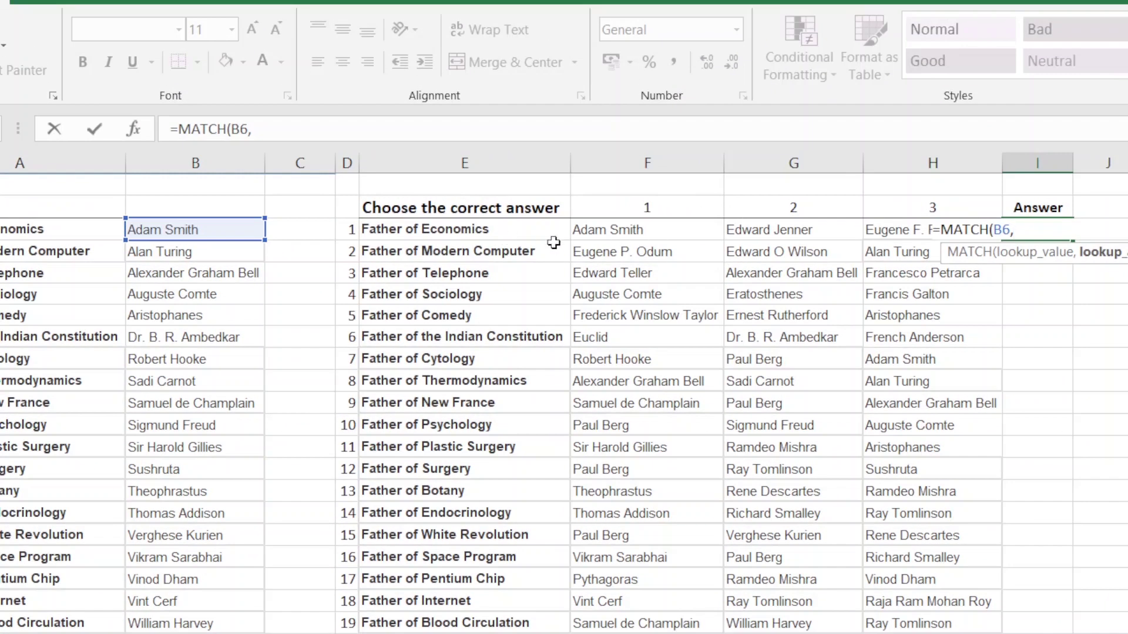
drag(605, 232, 884, 235)
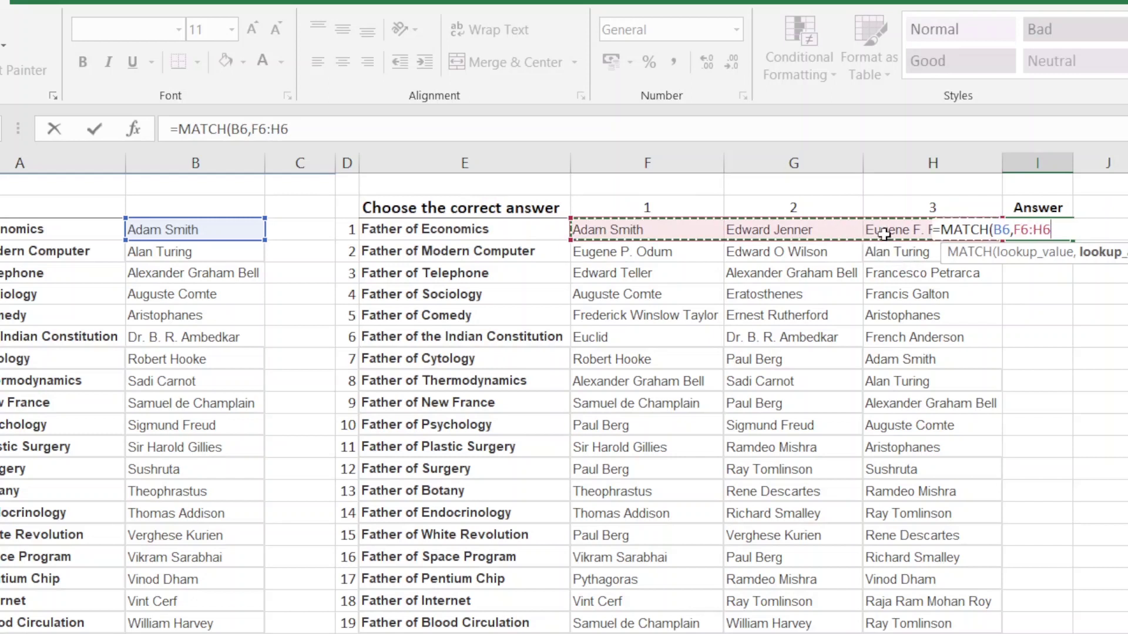
text(,)
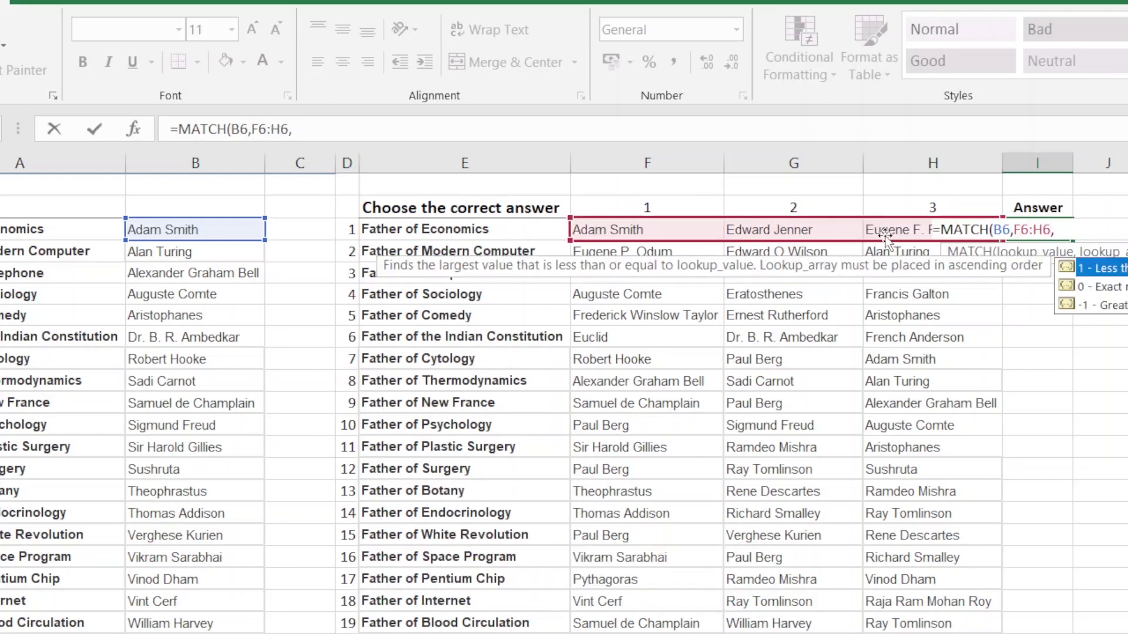
text(0))
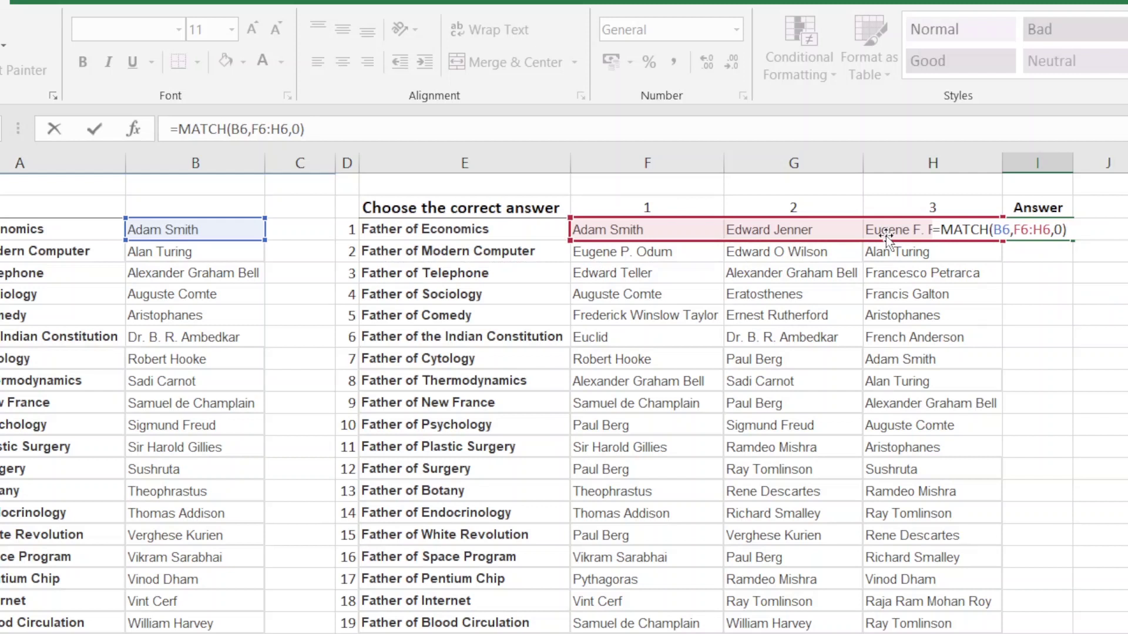
key(Return)
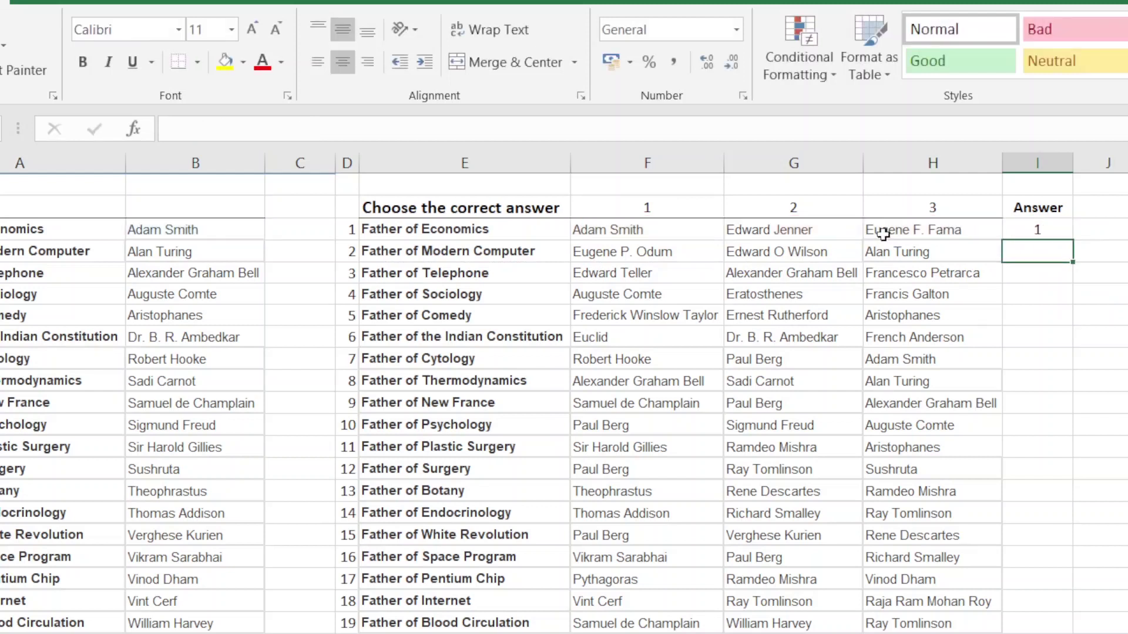
Copy the I6 MATCH formula down the Answer column to row 33, then go to Sheet3.
click(700, 231)
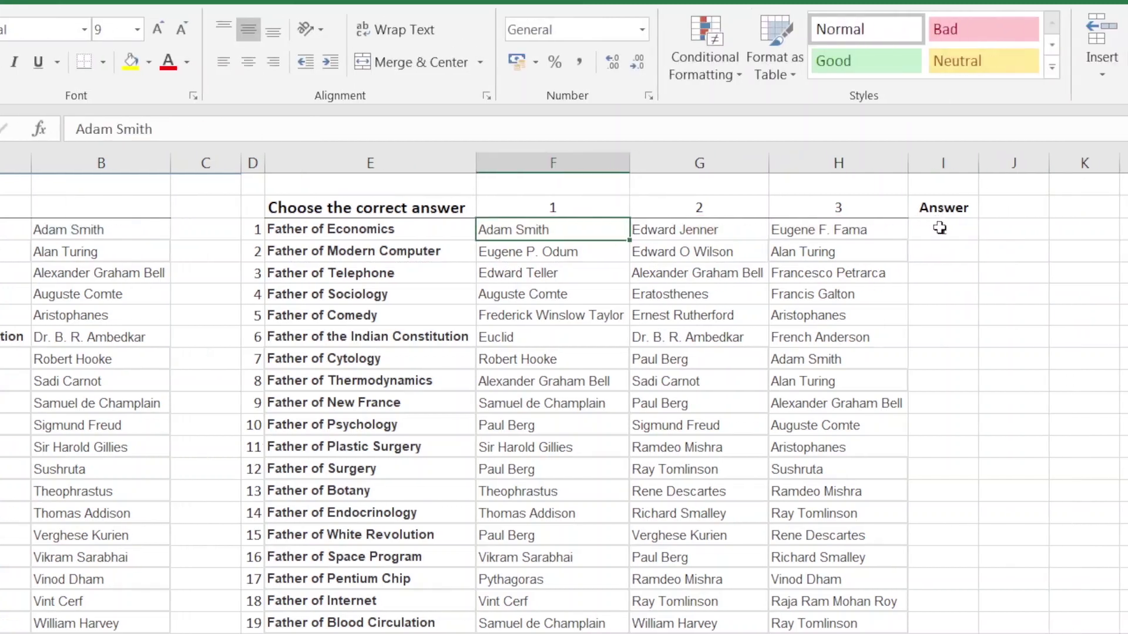
click(940, 227)
drag(979, 240, 910, 633)
mouse_move(869, 551)
mouse_down()
mouse_move(863, 607)
mouse_move(873, 607)
mouse_move(881, 536)
mouse_move(890, 552)
mouse_up()
click(886, 388)
scroll(895, 186, up, 1)
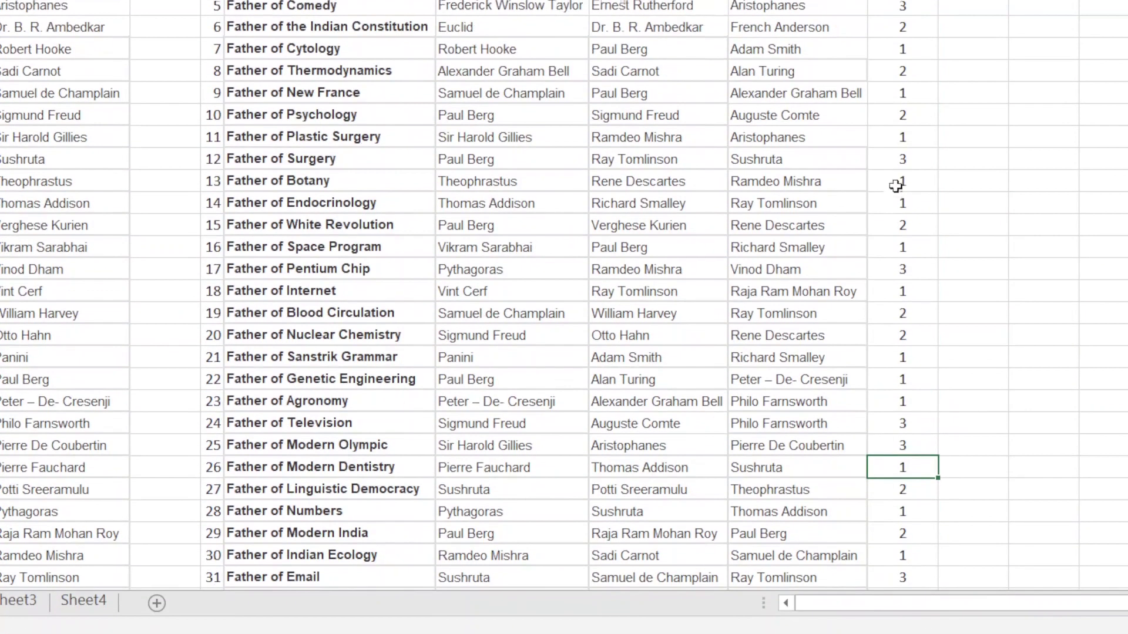
scroll(895, 186, up, 3)
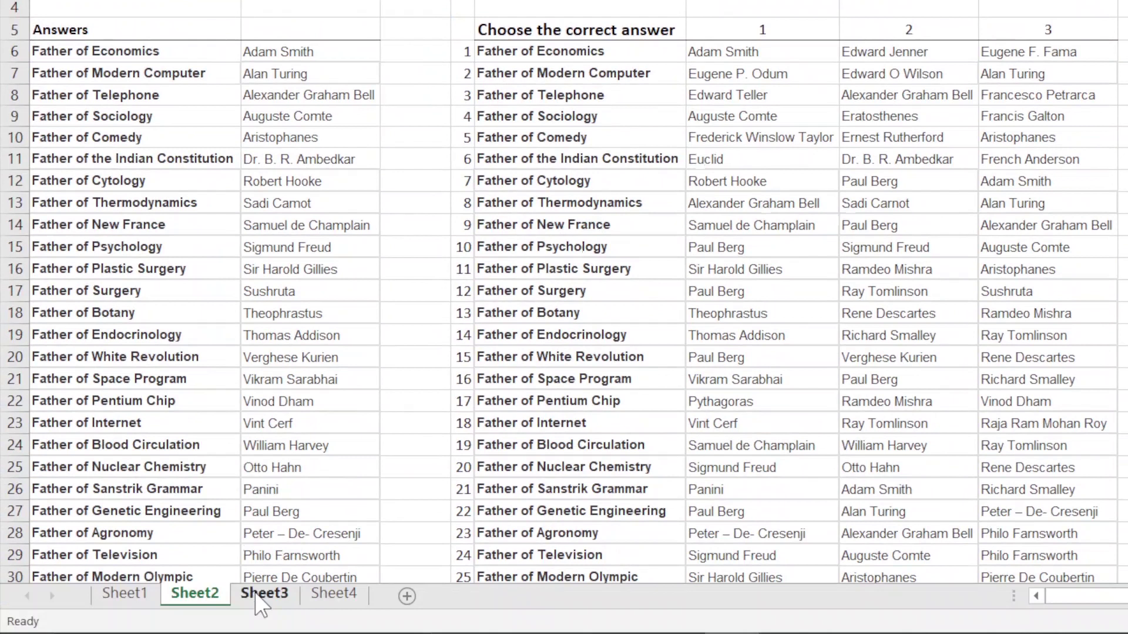
click(263, 594)
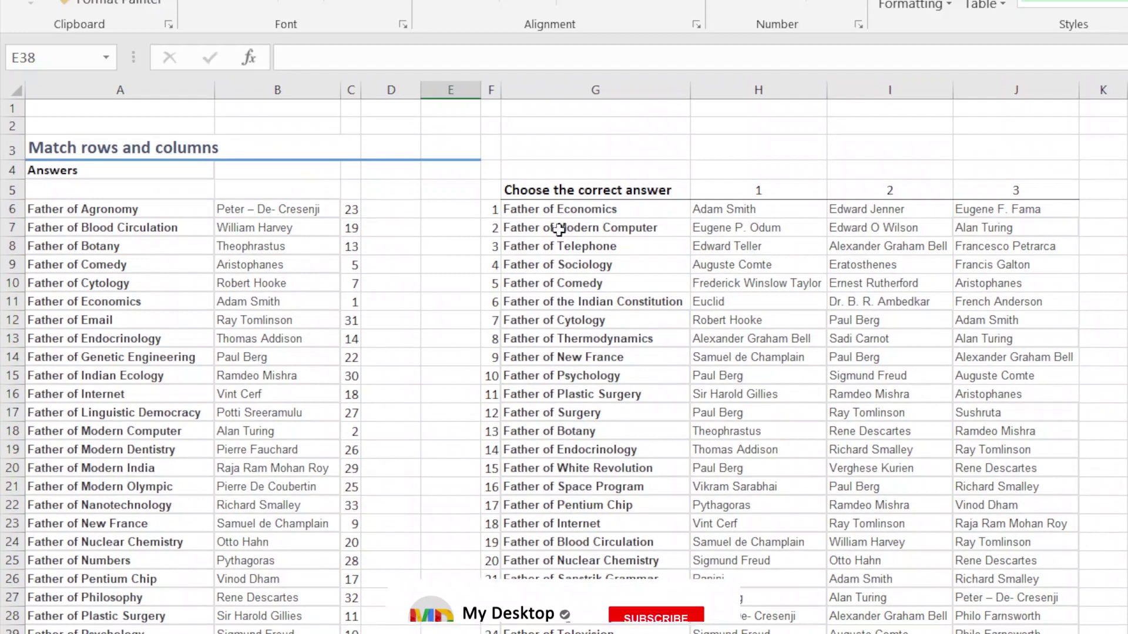
Inspect Sheet3's C6 MATCH formula, then move to Sheet4 and select cell C6.
click(349, 210)
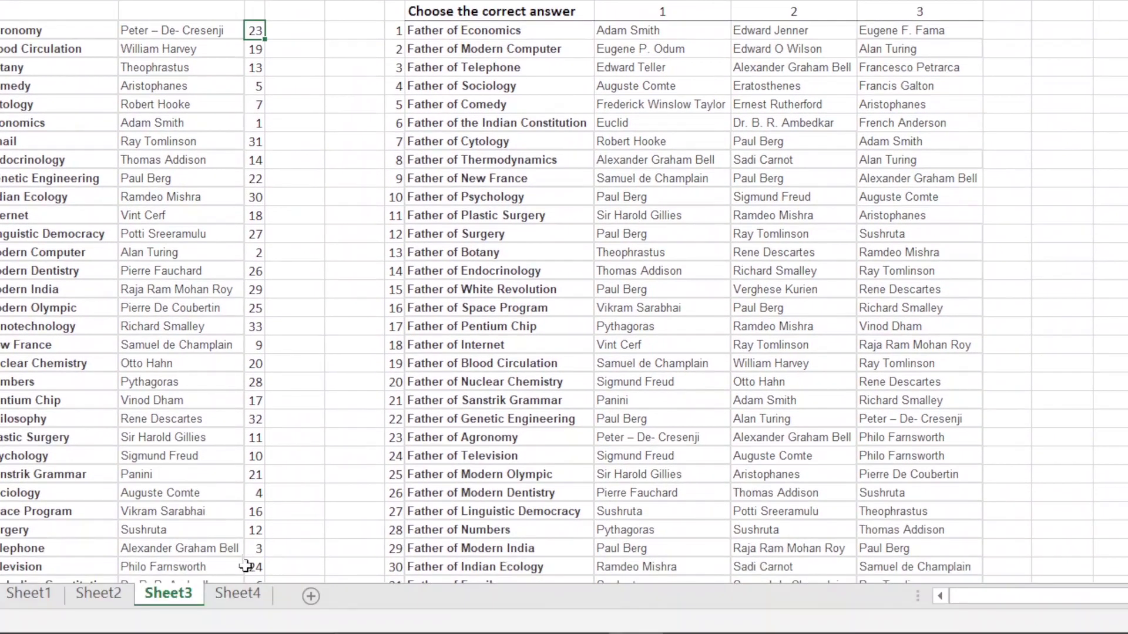
click(240, 595)
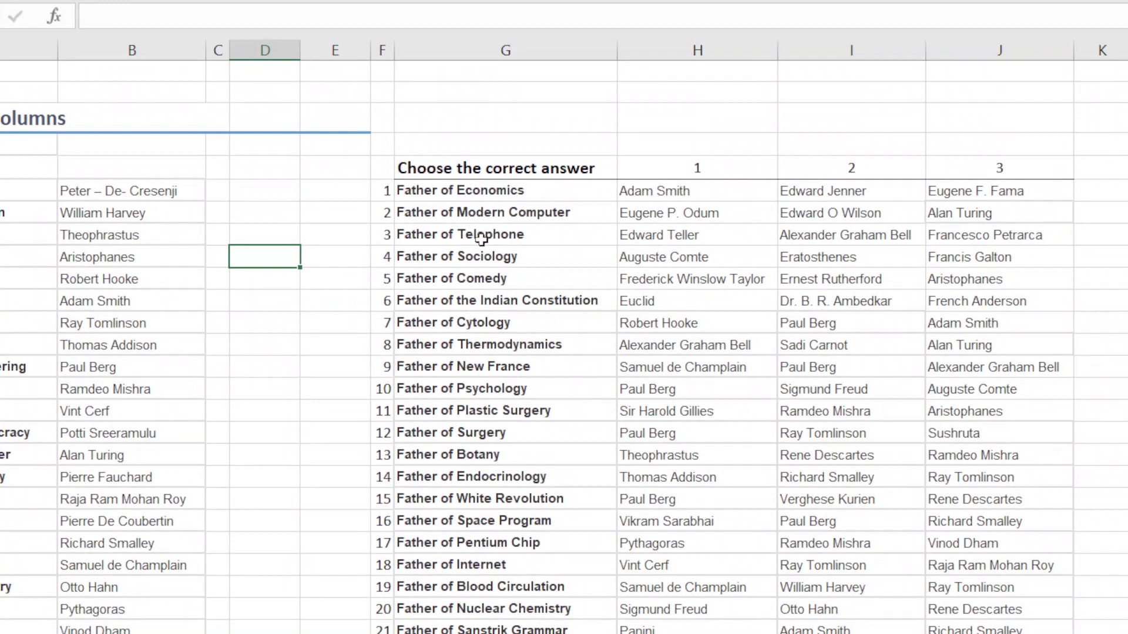
click(176, 234)
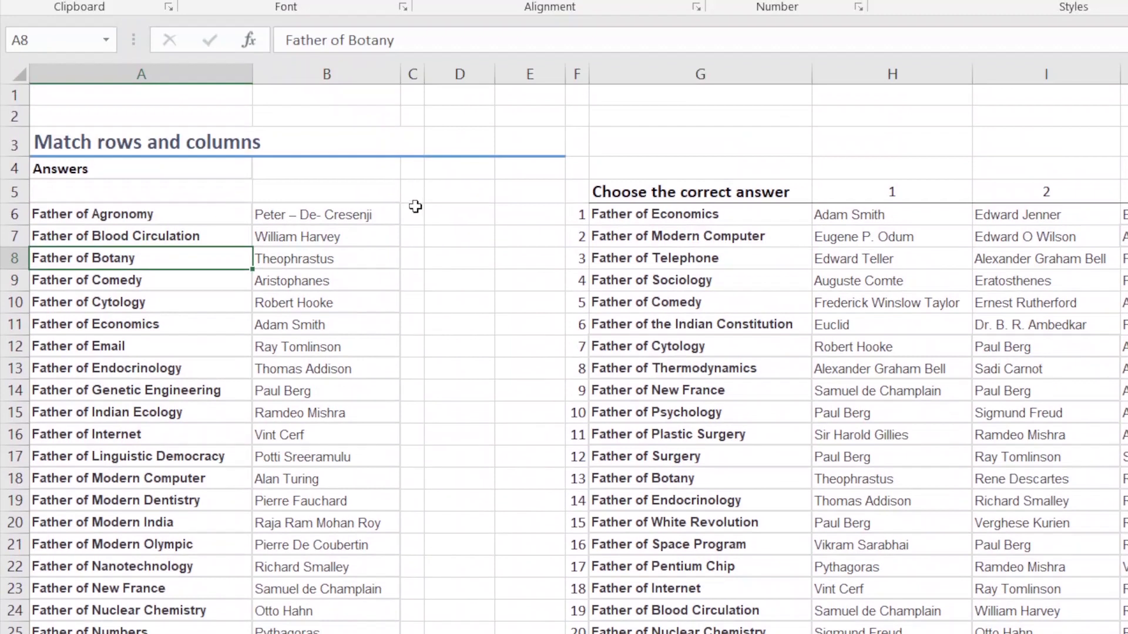
click(409, 158)
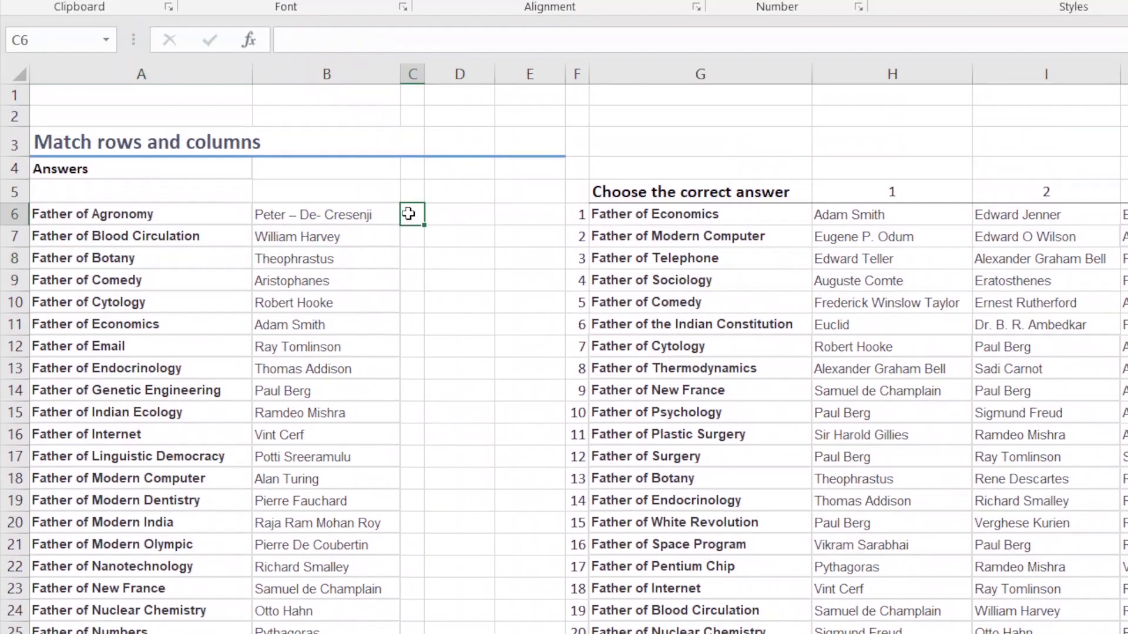
Enter =MATCH(A6,$G$6:$G$38,0) in C6, returning 23 for Father of Agronomy.
text(=ma)
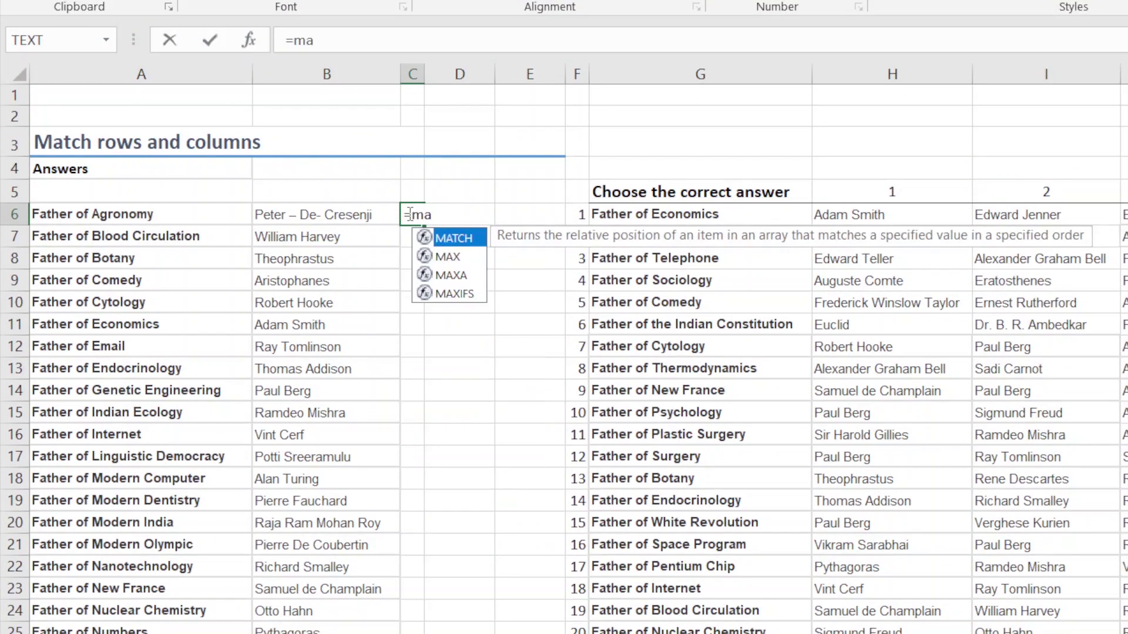
text(t)
key(Tab)
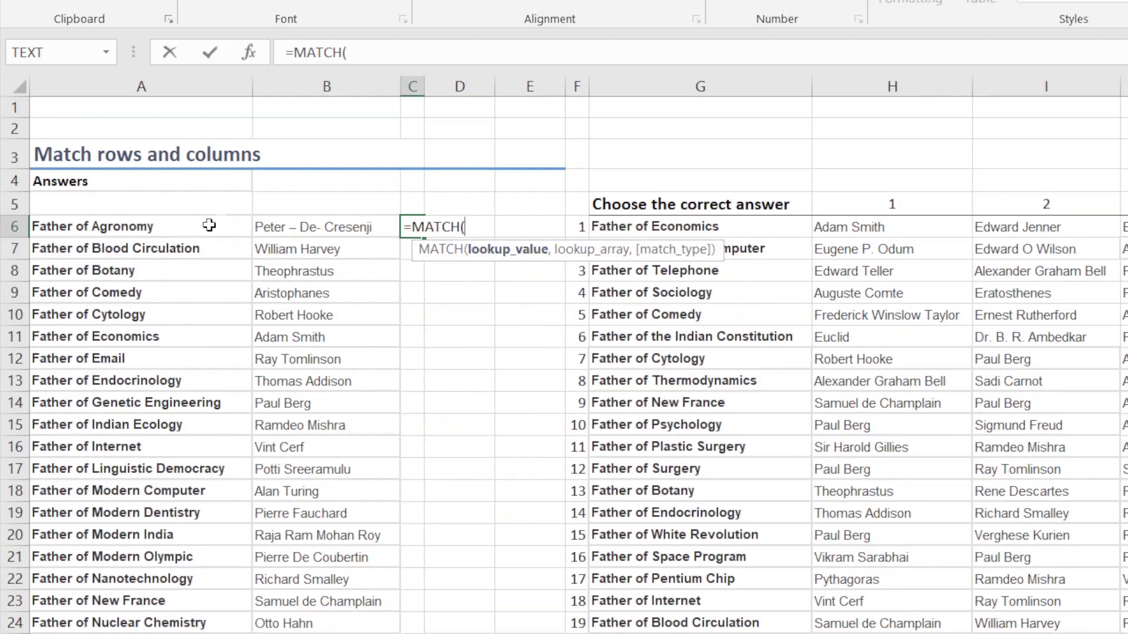
click(209, 226)
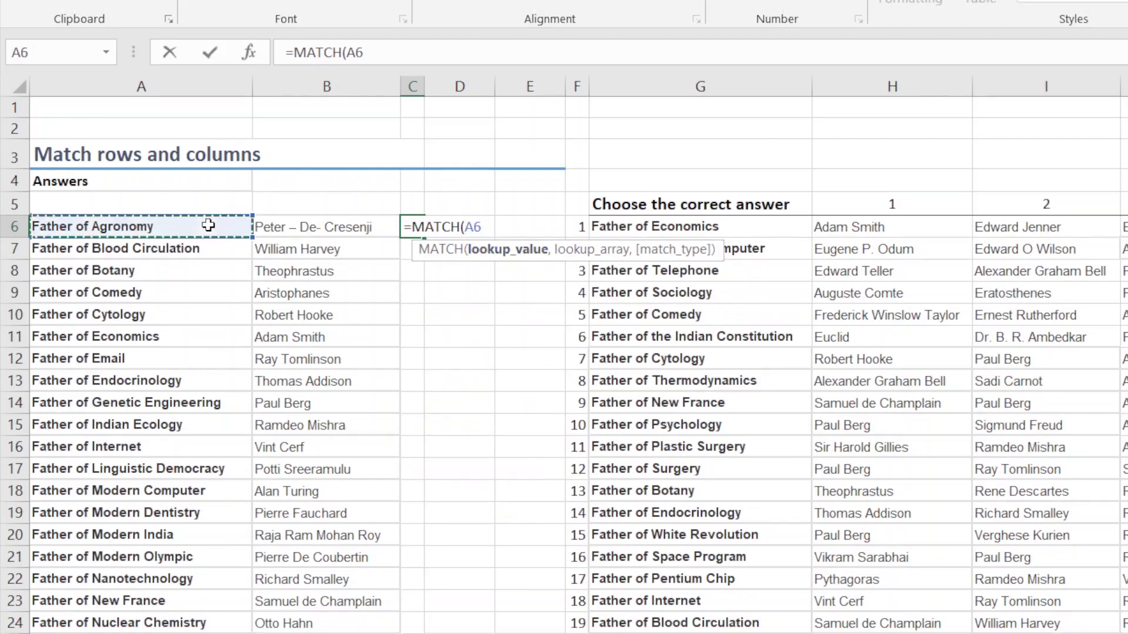
text(,)
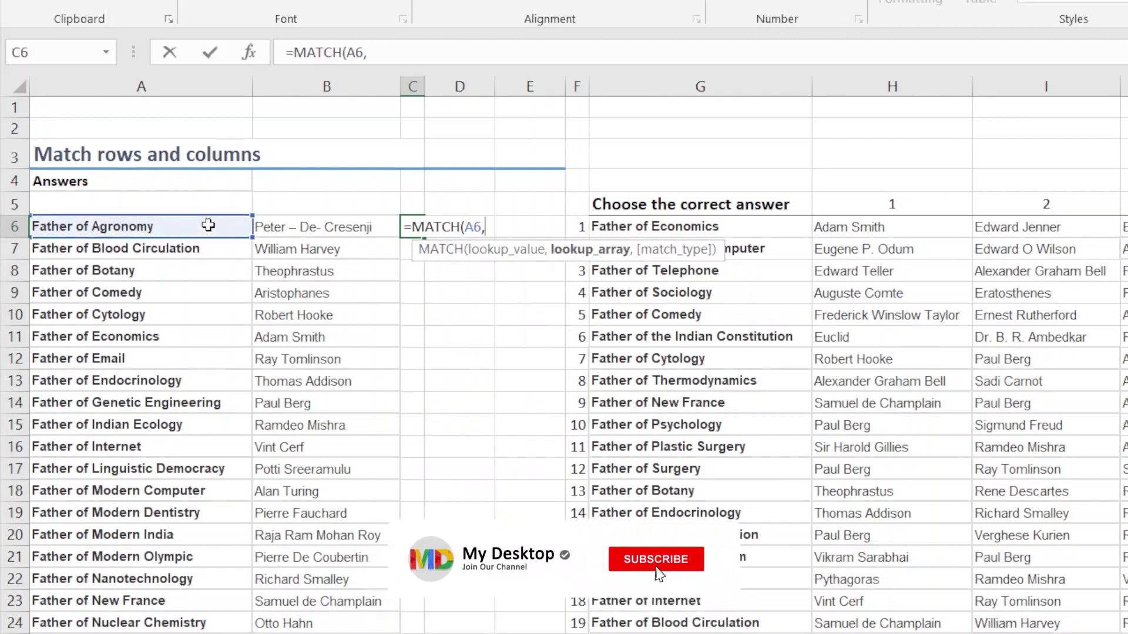
click(762, 229)
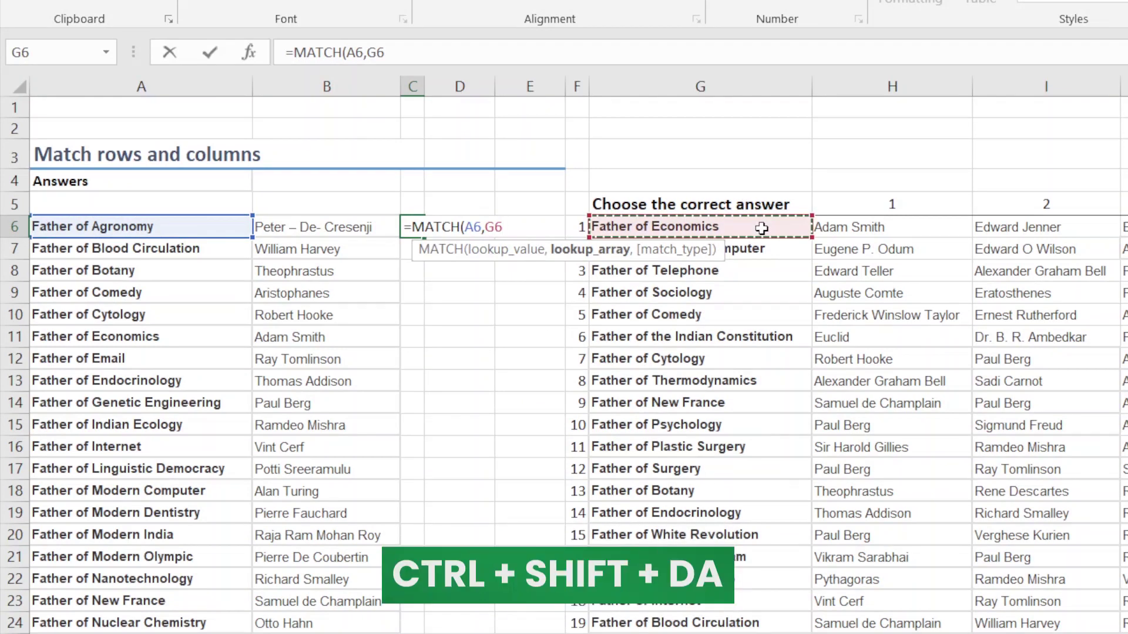
key(ctrl+shift+Down)
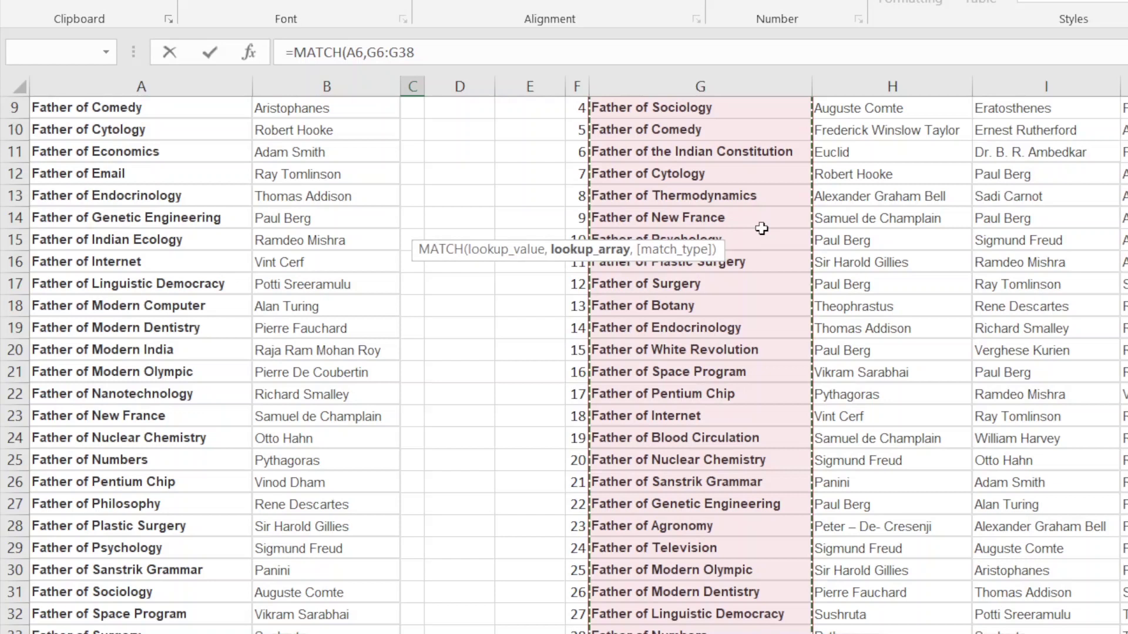
key(F4)
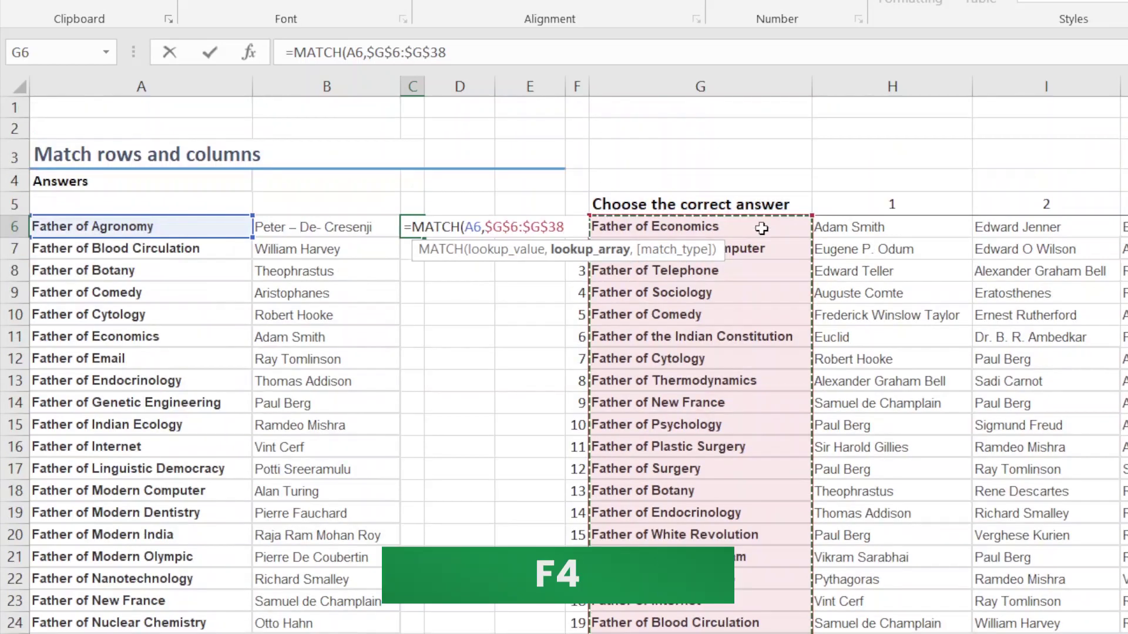
text(,)
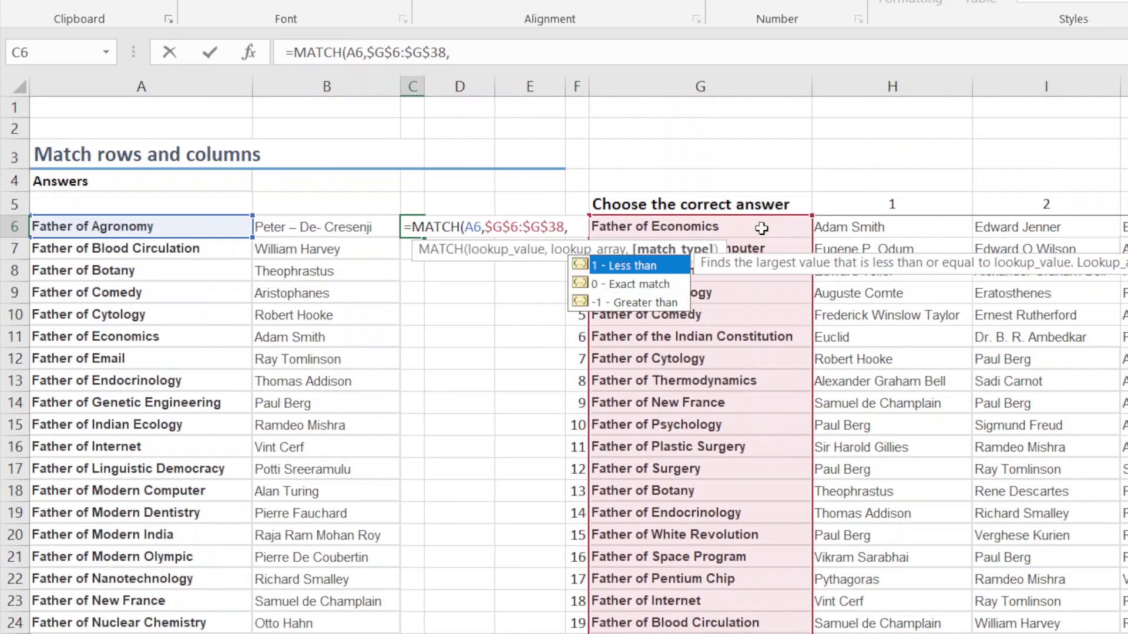
text(0))
key(Return)
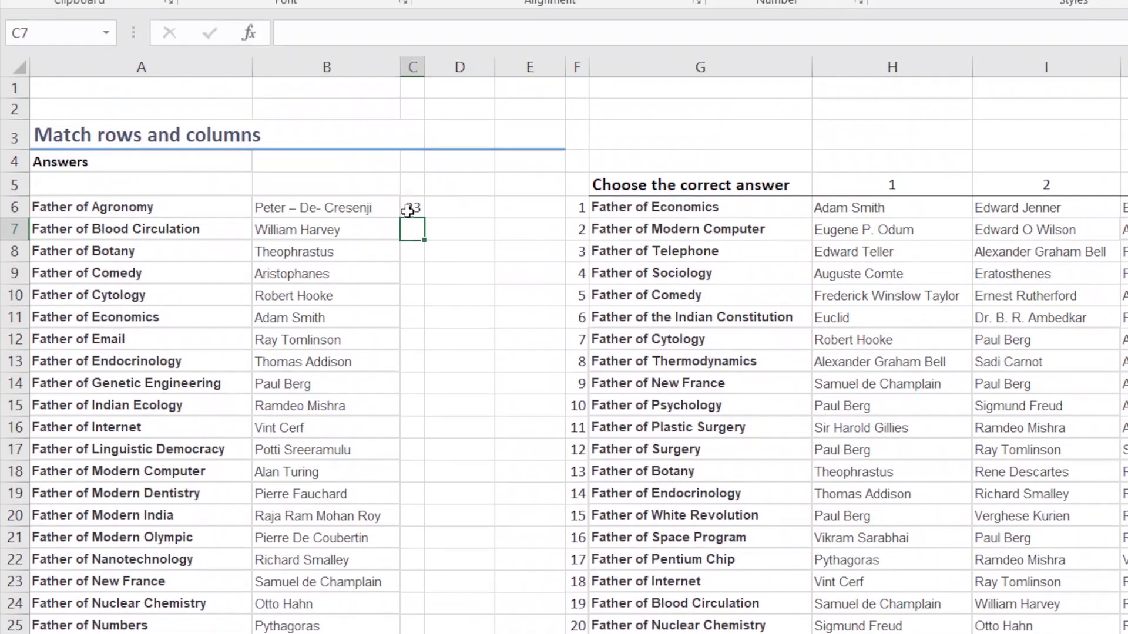
click(408, 210)
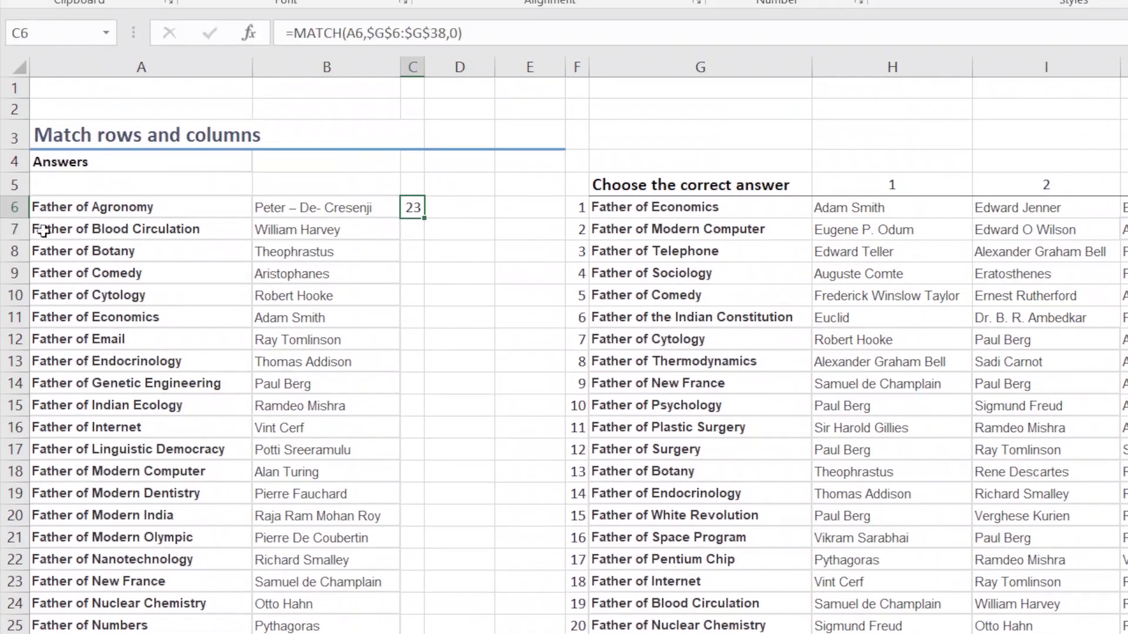
Fill the C6 position formula down through row 38 and select the column C results.
double_click(423, 217)
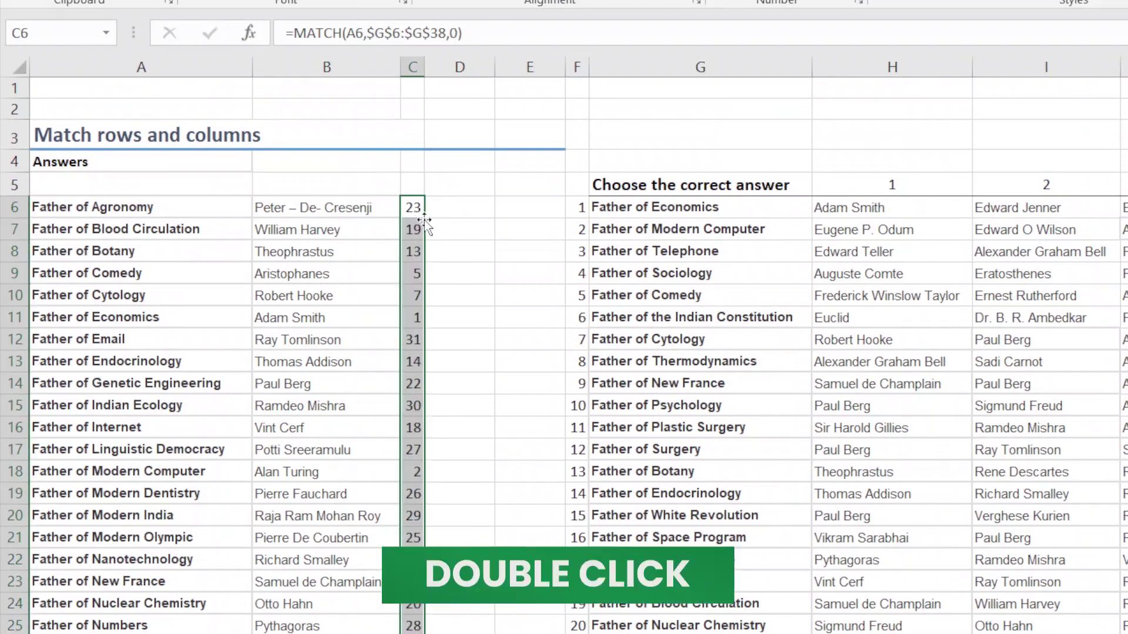
click(417, 215)
scroll(418, 345, down, 6)
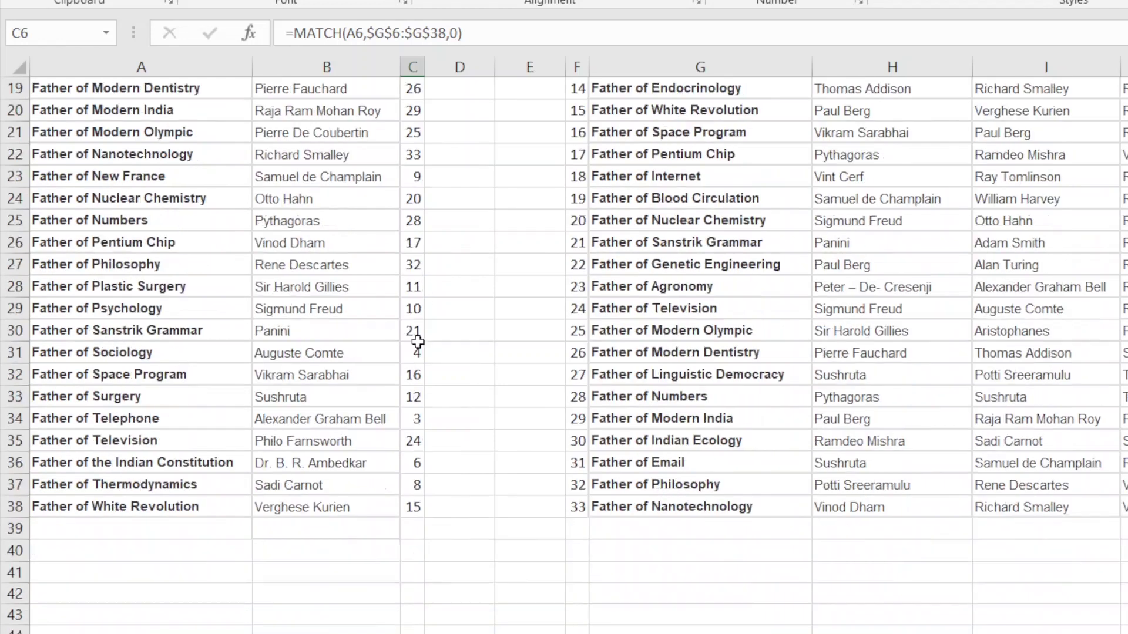
scroll(412, 433, up, 6)
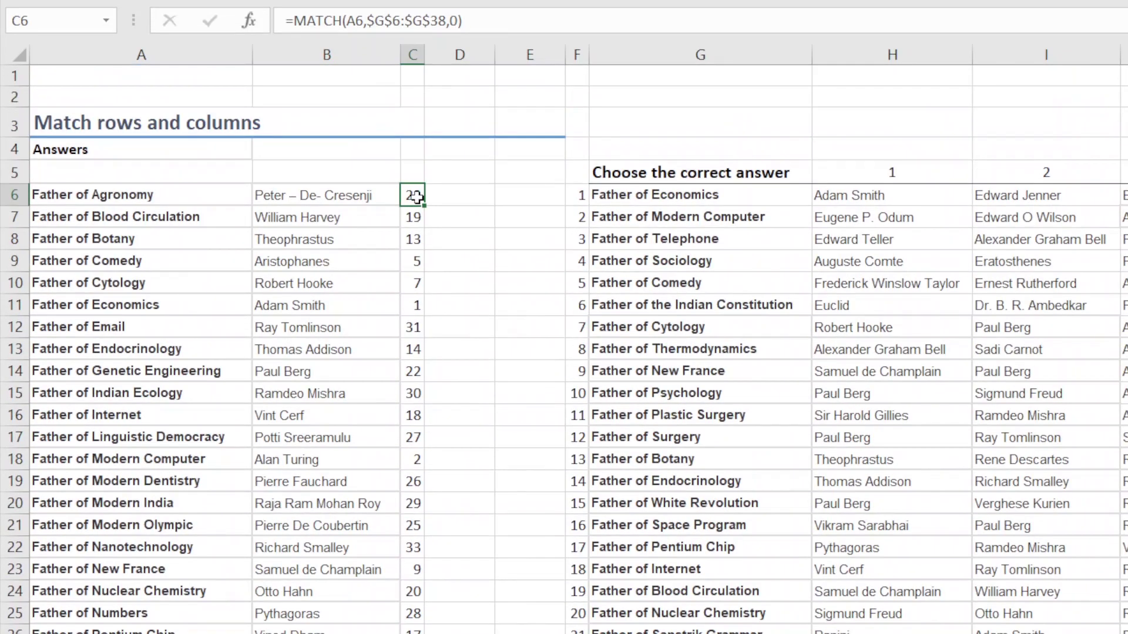
key(ctrl+shift+Down)
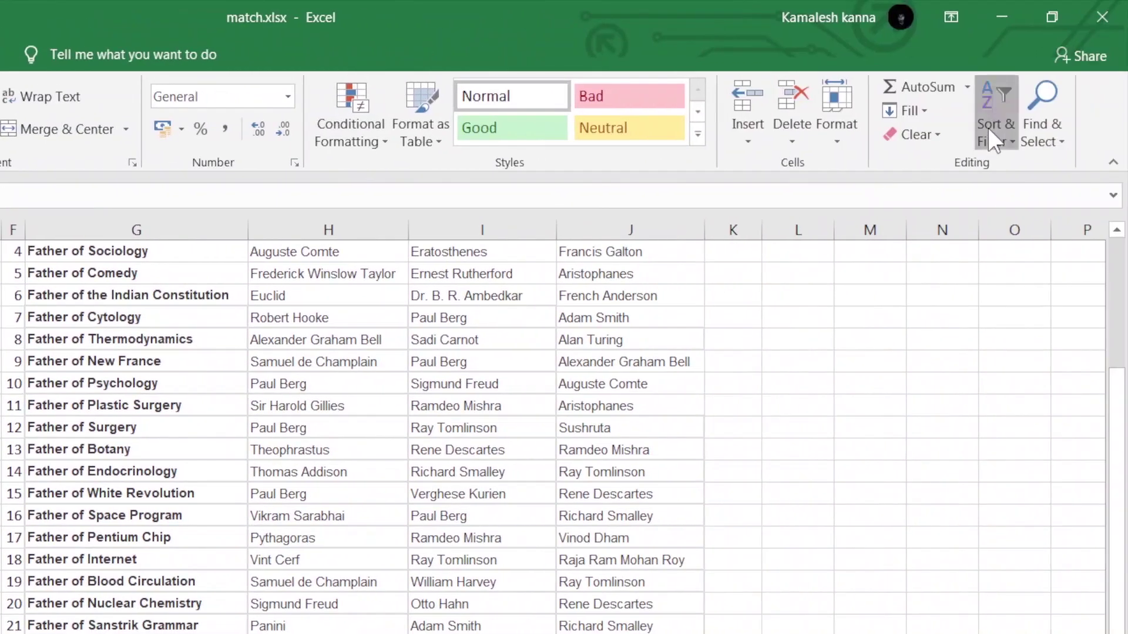
Sort the Answers table smallest to largest by column C, expanding the selection, then check the order.
click(989, 131)
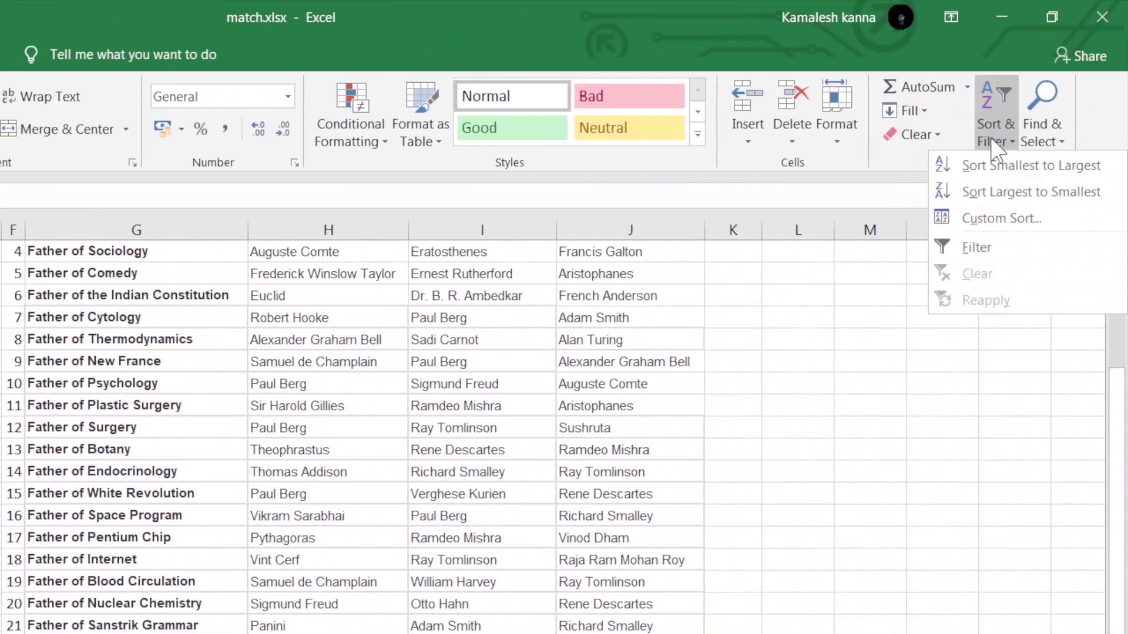
click(995, 164)
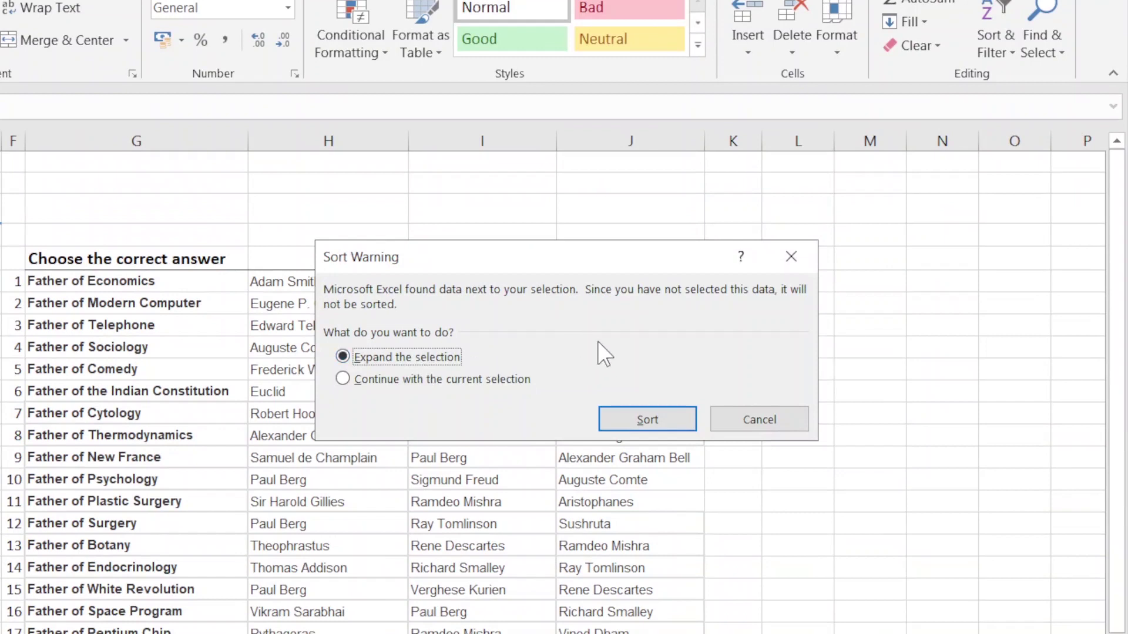
click(637, 417)
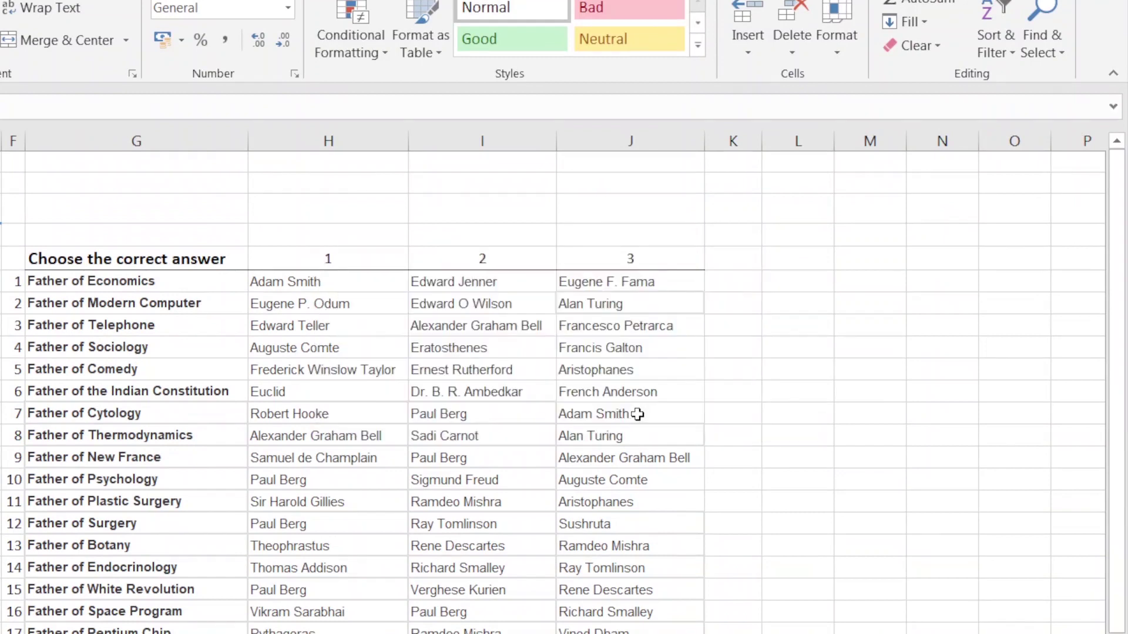
click(188, 311)
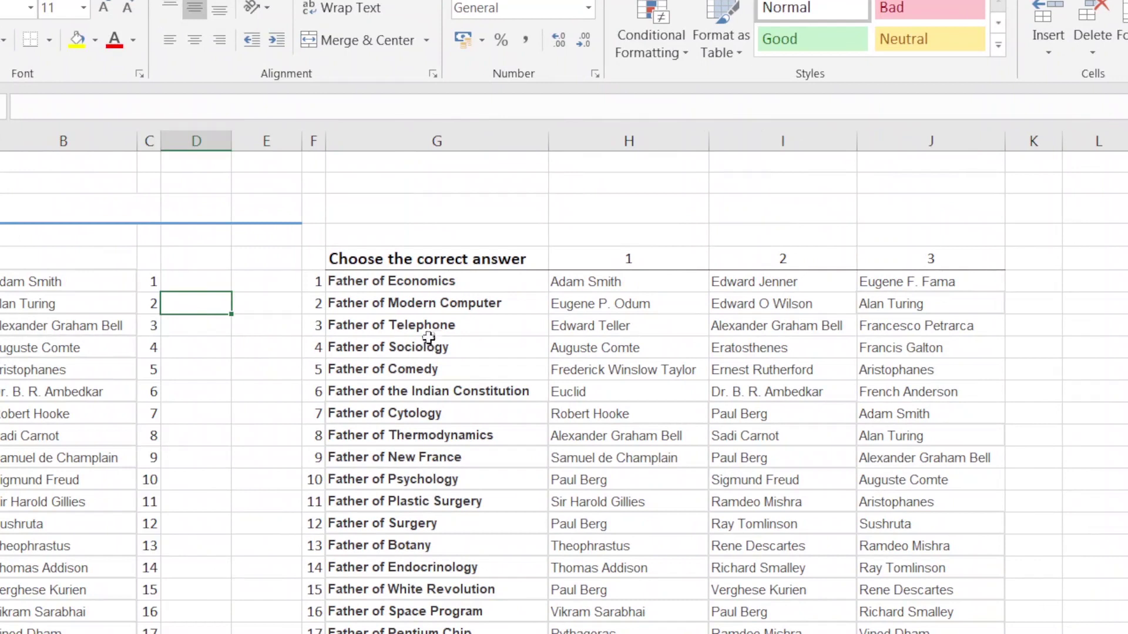
click(128, 326)
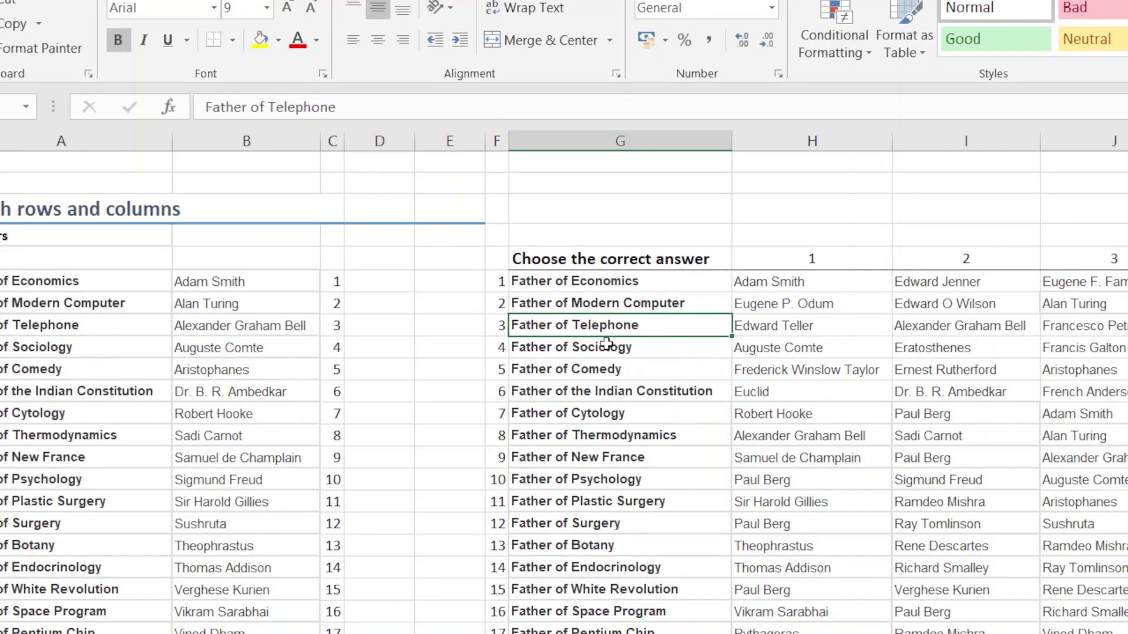
click(279, 280)
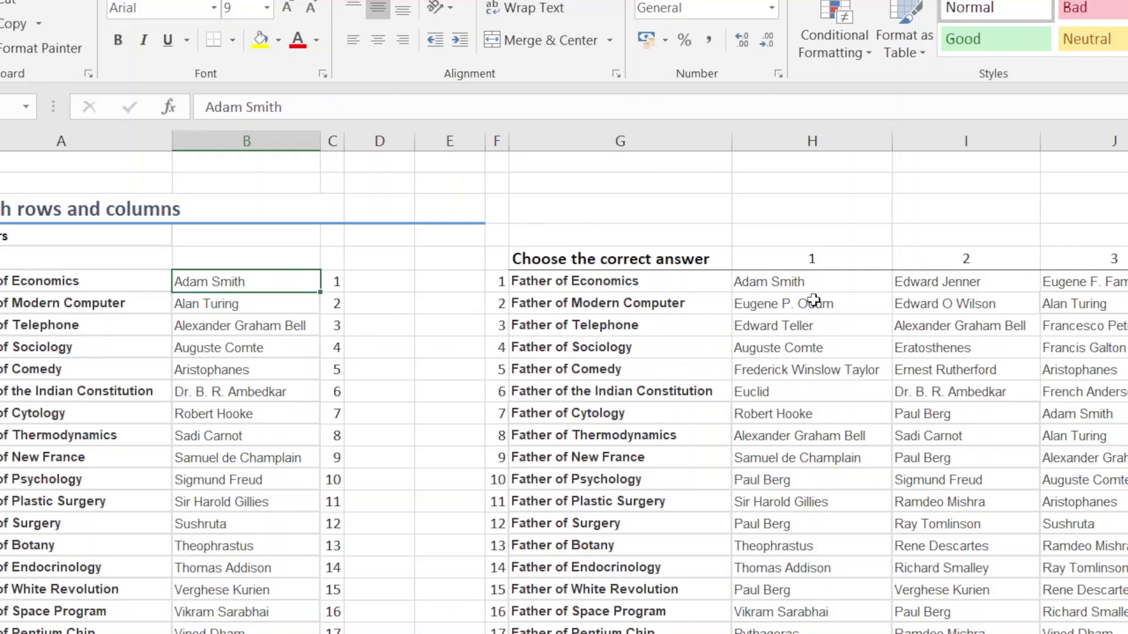
click(939, 280)
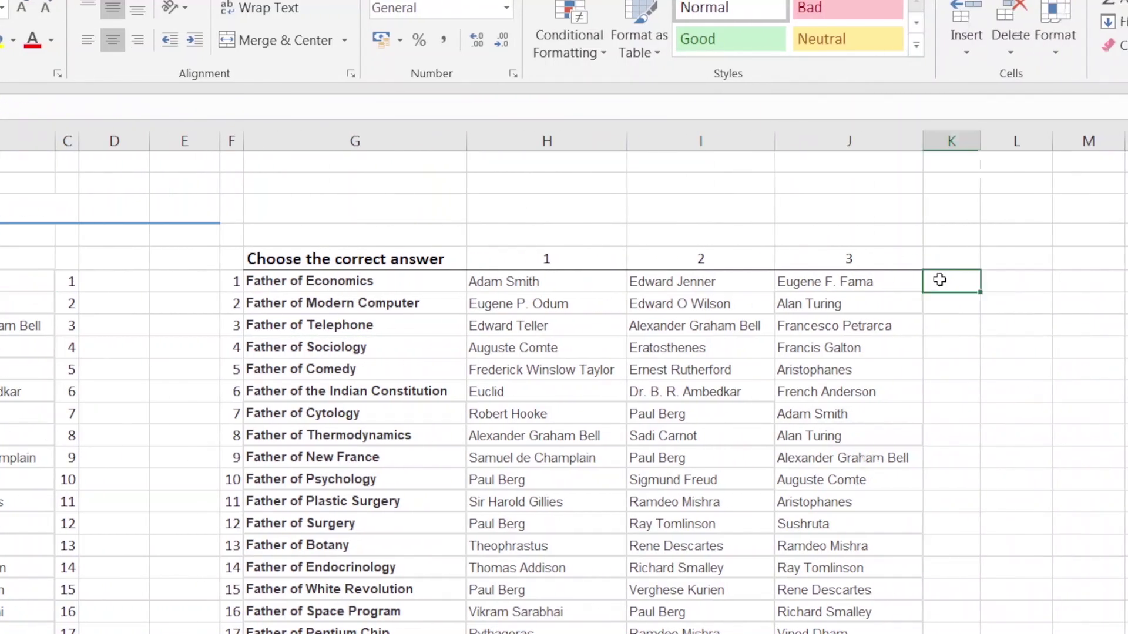
Enter =MATCH(B6,H6:J6,0) in K6, returning 1 for Adam Smith.
text(=)
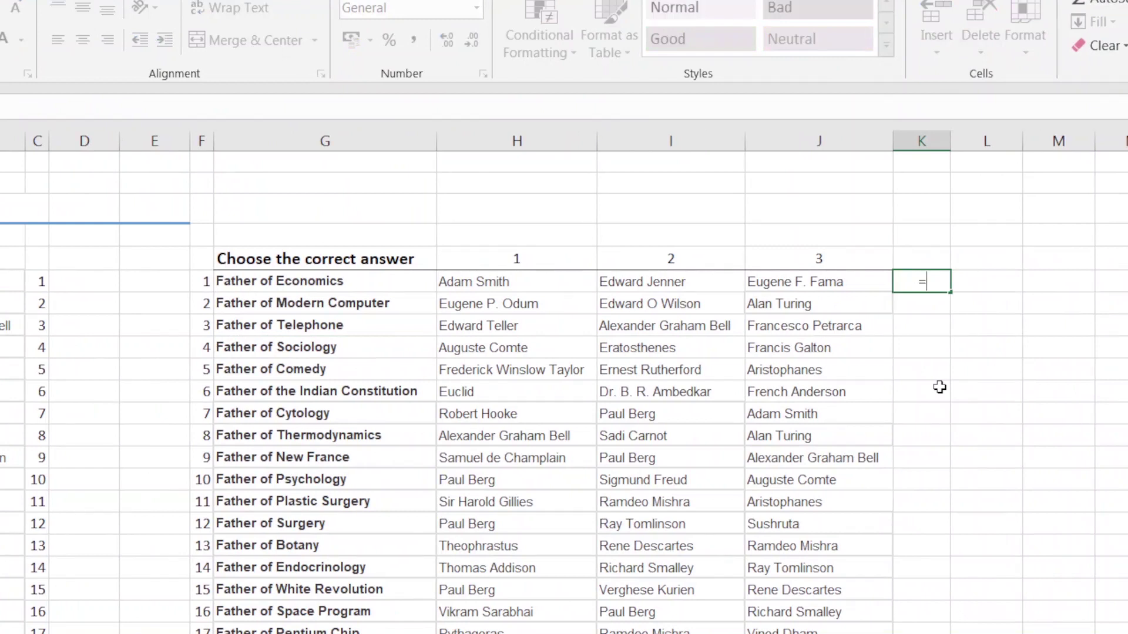
text(matc)
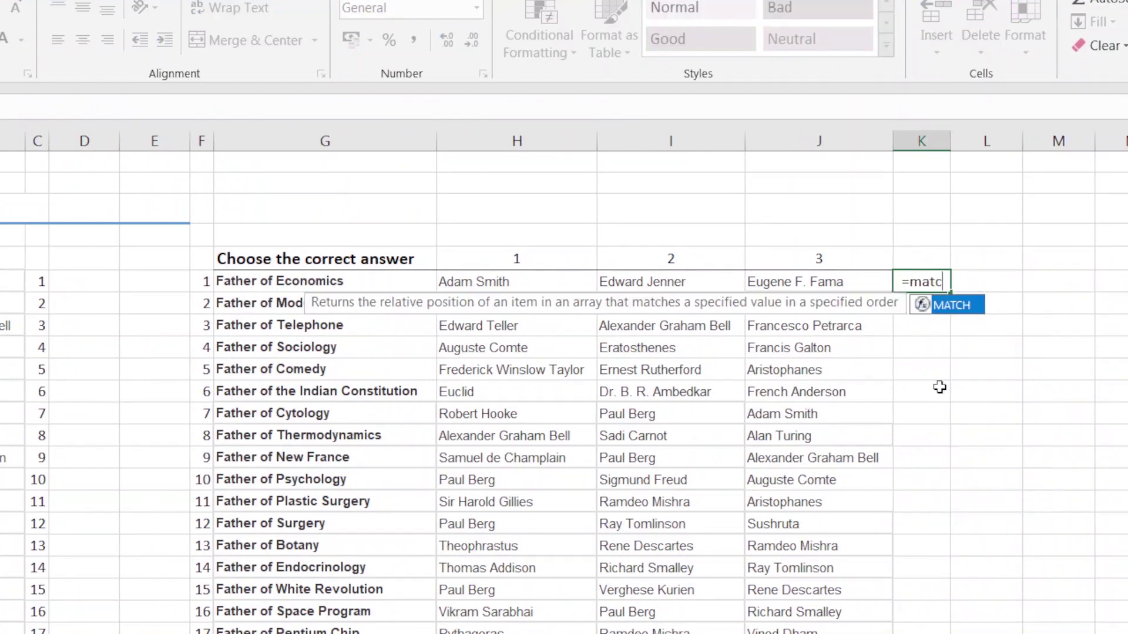
key(Tab)
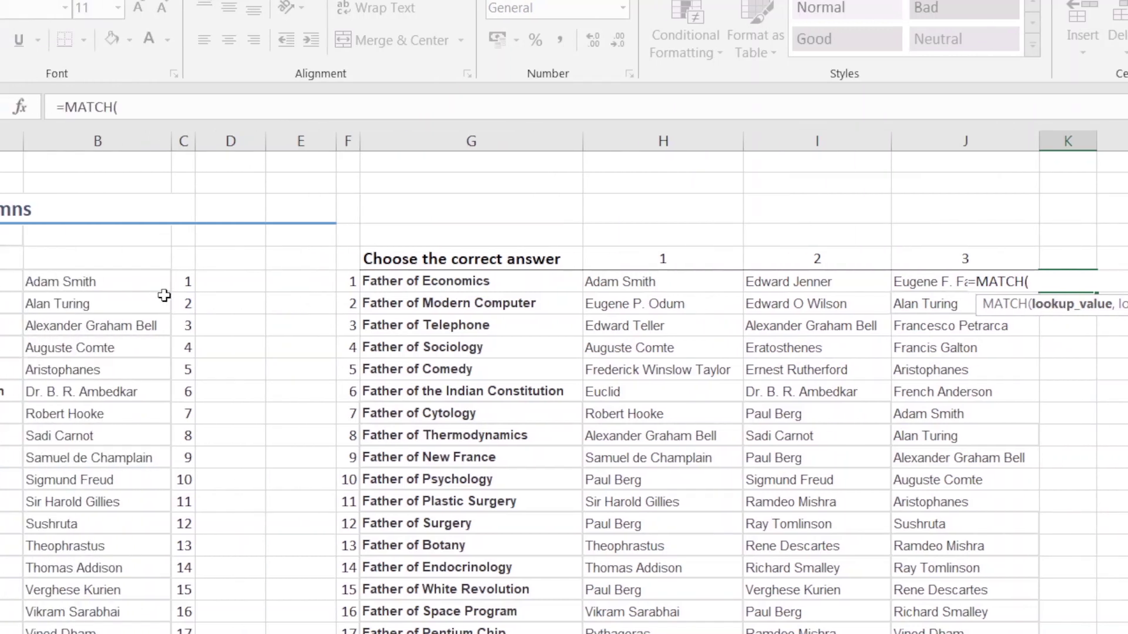
click(113, 284)
text(,)
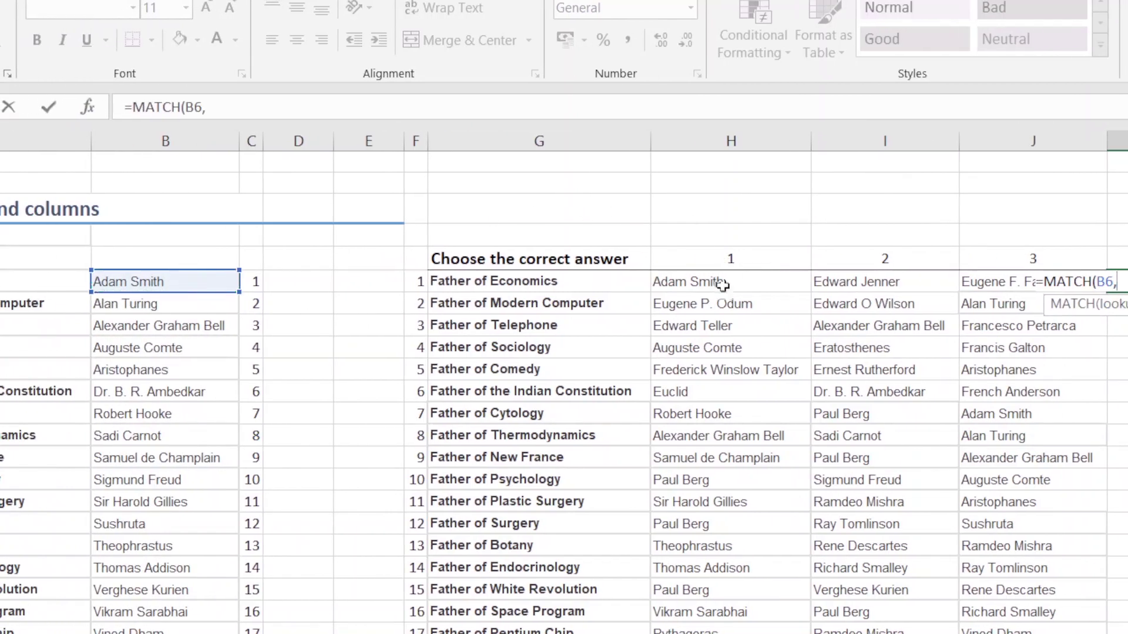
drag(652, 288, 975, 284)
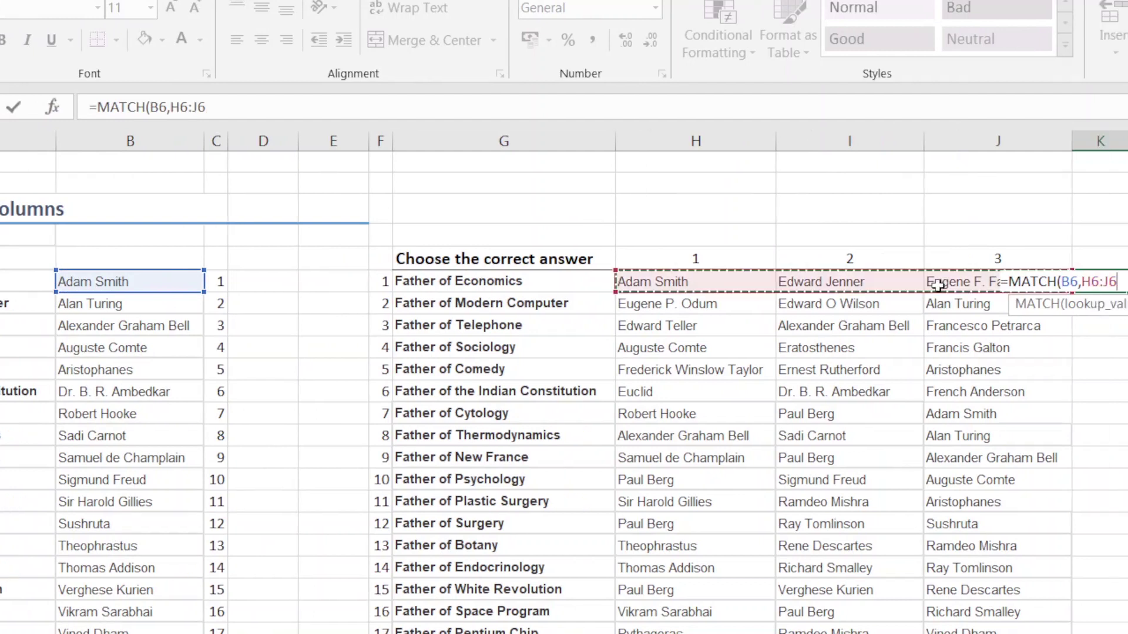
text(,)
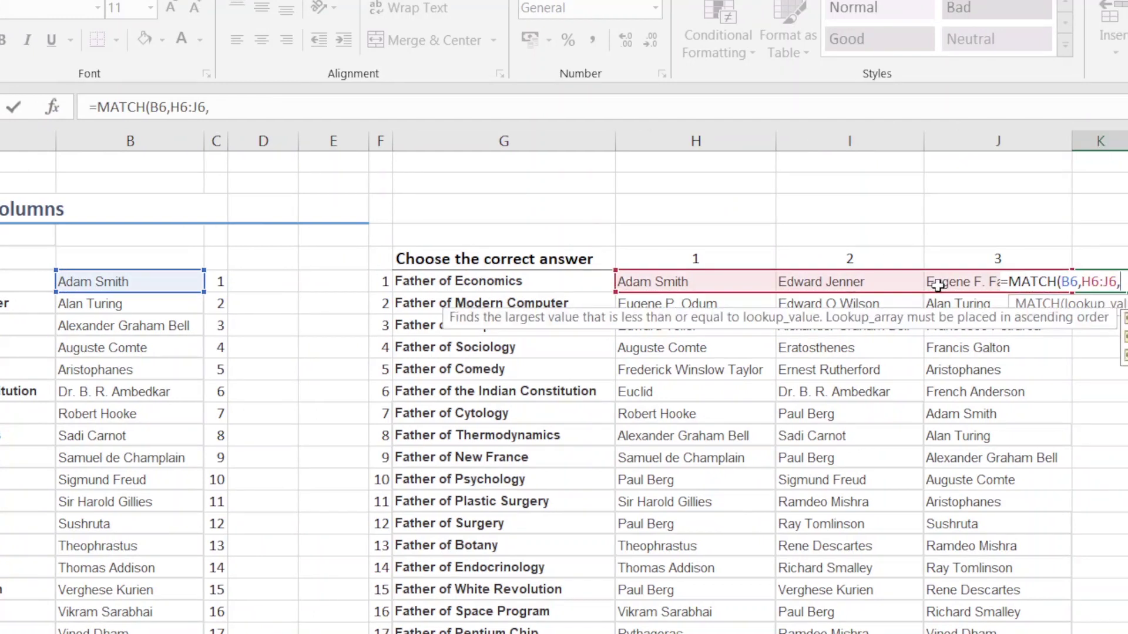
text(0)
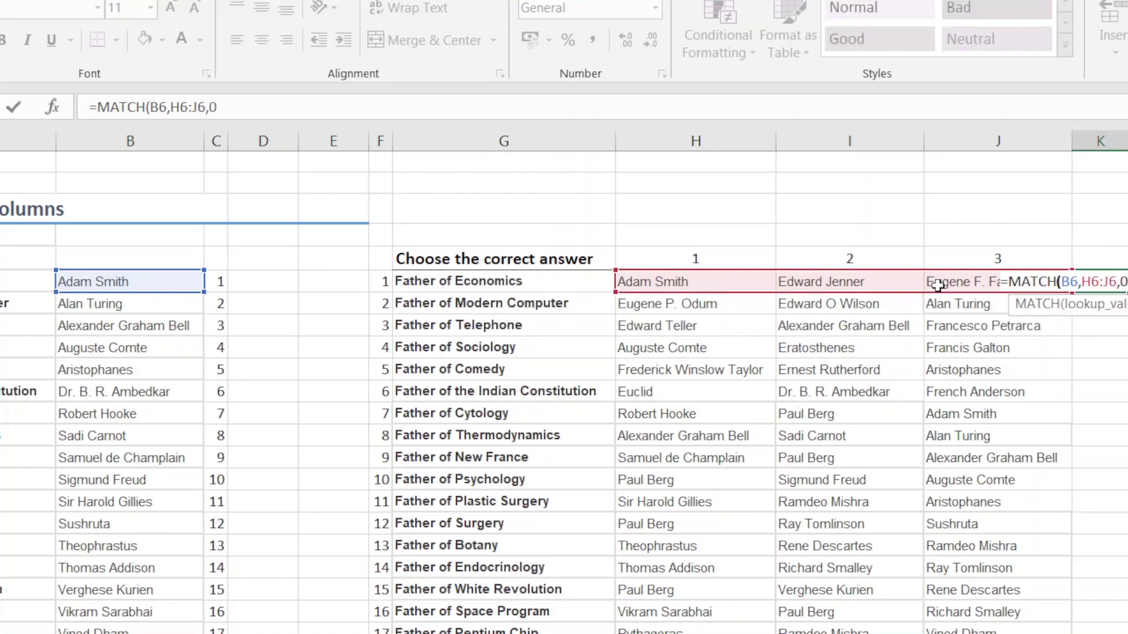
text())
key(Return)
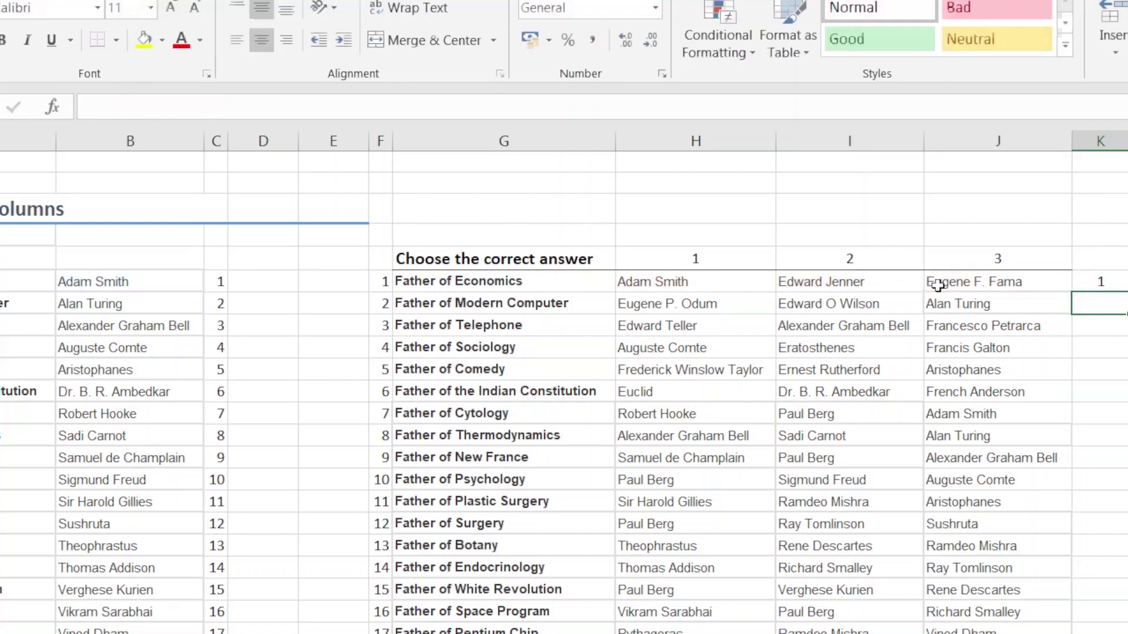
Copy the K6 option-number formula down through question 33, e.g. Father of Nanotechnology 2.
click(943, 287)
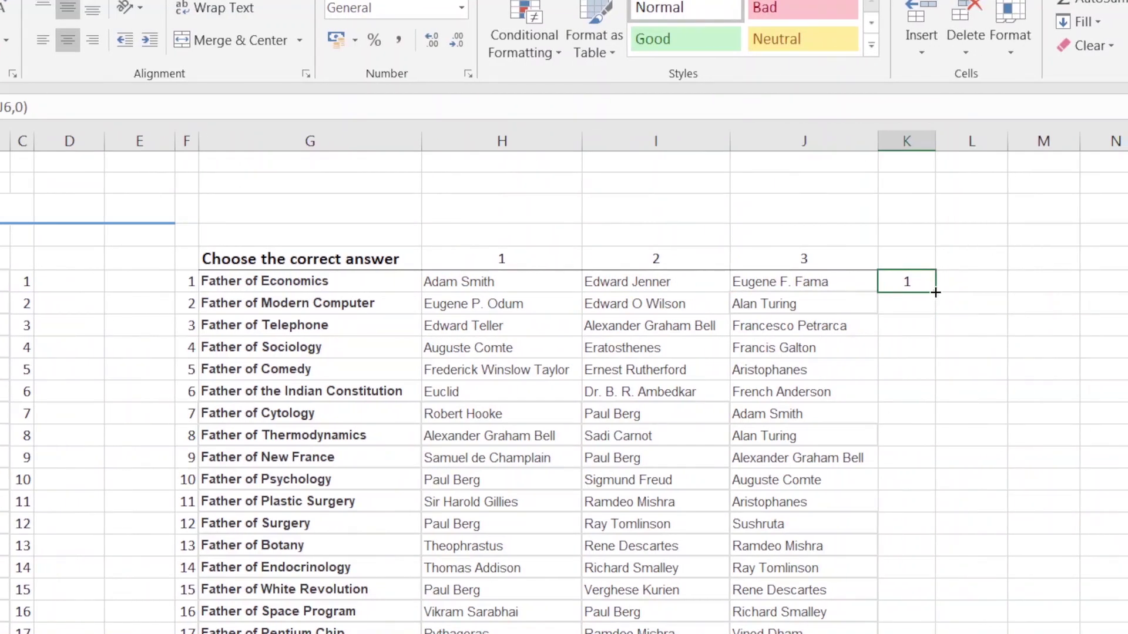
double_click(935, 292)
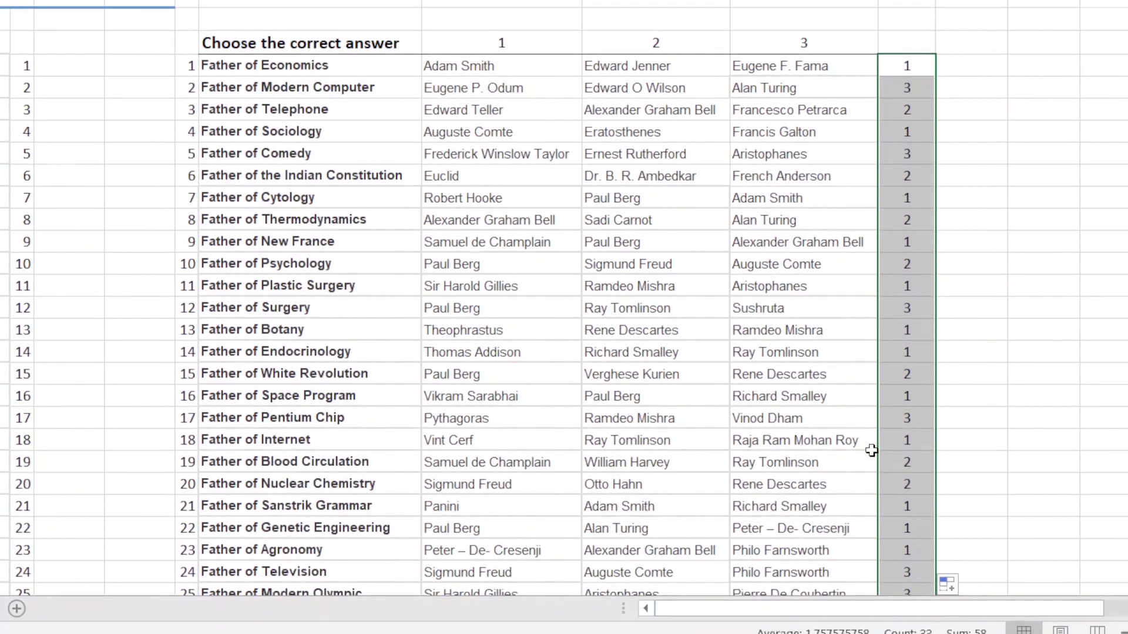
click(893, 441)
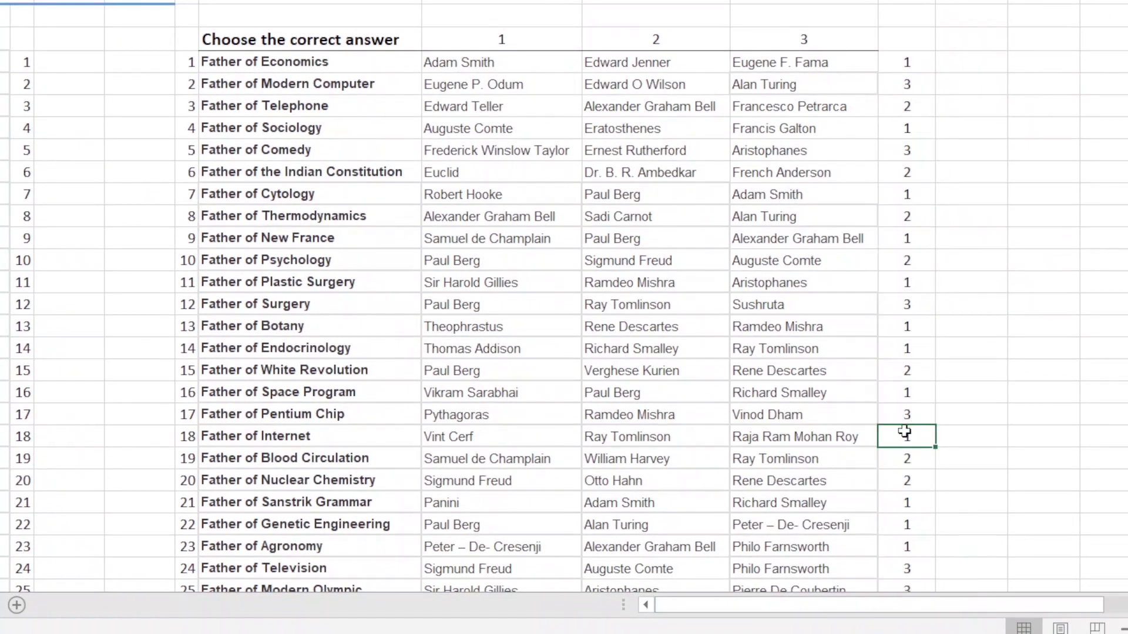
scroll(898, 438, down, 10)
scroll(897, 194, up, 10)
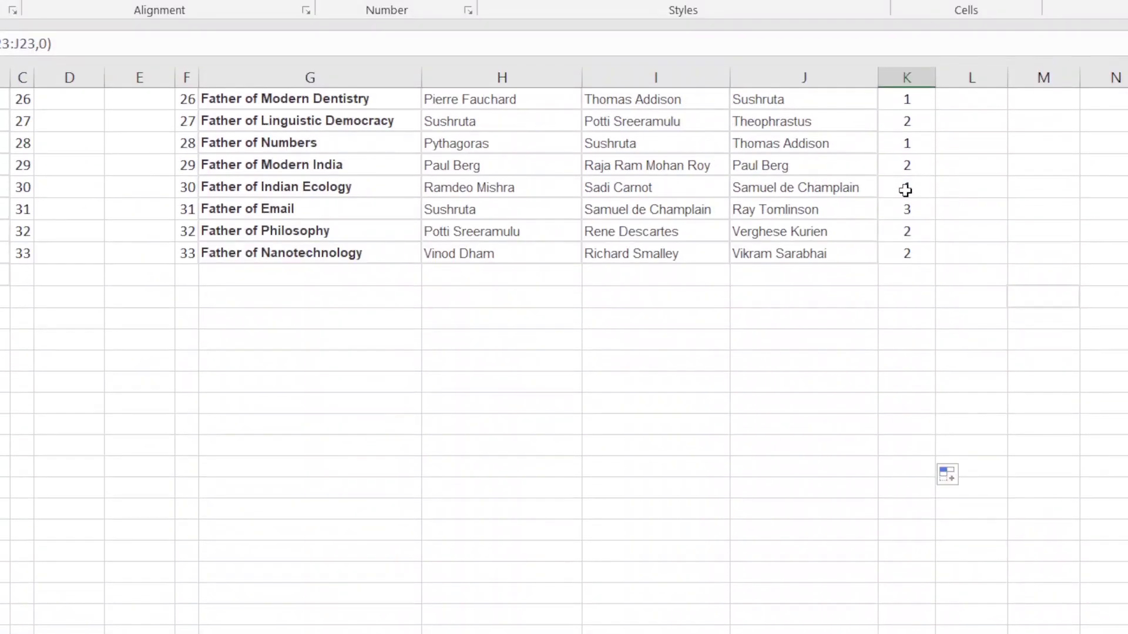